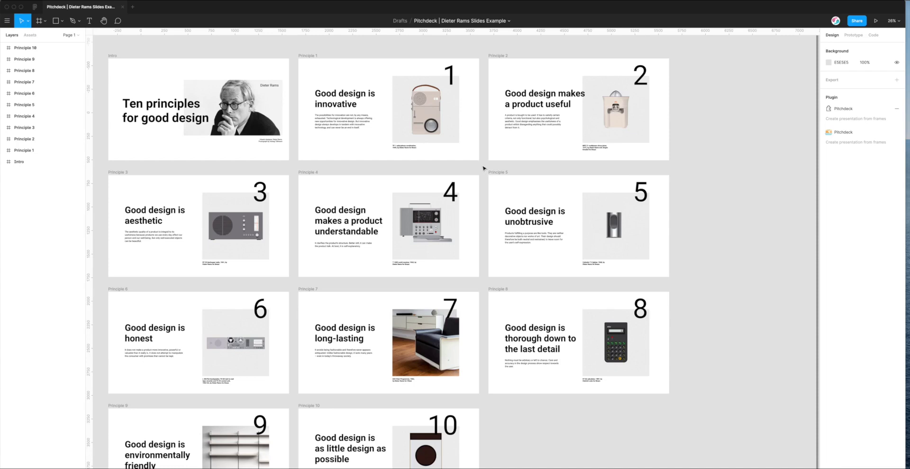
# Check the Principle 1 frame, then view the 'pitchdeck' search showing Pitchdeck Presentation Studio installed
pyautogui.hscroll(-1, 483, 168)
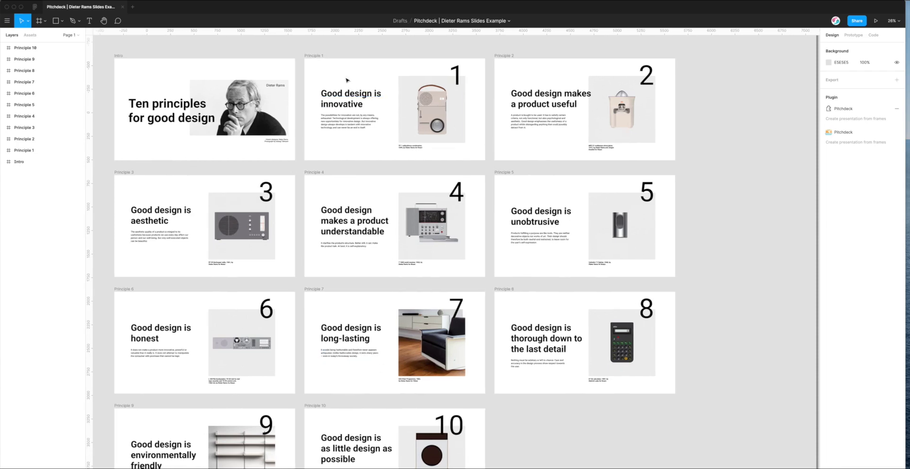
pyautogui.click(306, 58)
pyautogui.click(298, 49)
pyautogui.click(34, 8)
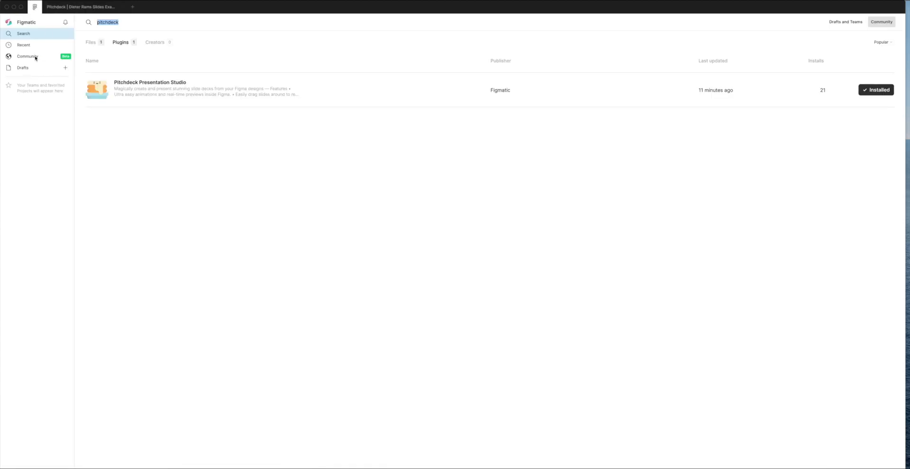
# Select the 'pitchdeck' search term, then go back to the Pitchdeck | Dieter Rams Slides Example file
pyautogui.click(103, 22)
pyautogui.doubleClick(97, 23)
pyautogui.press('Right')
pyautogui.click(88, 9)
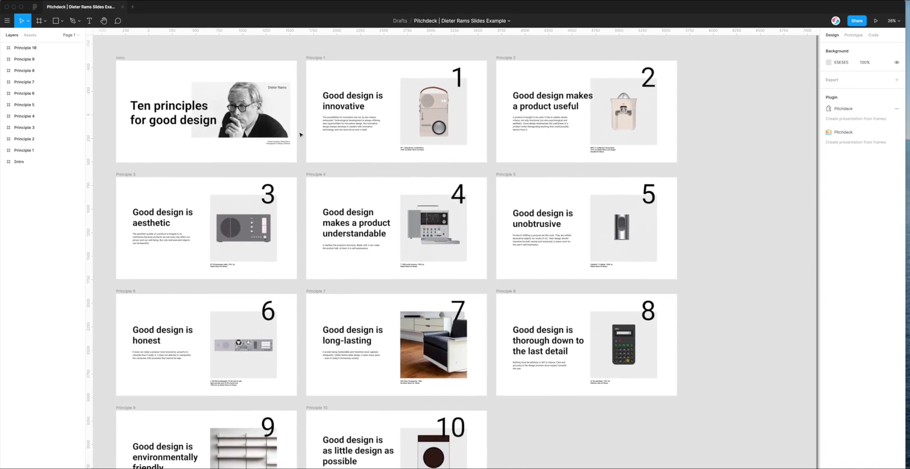
pyautogui.click(120, 59)
pyautogui.press('Escape')
pyautogui.scroll(-1, 305, 135)
pyautogui.hscroll(-1, 305, 126)
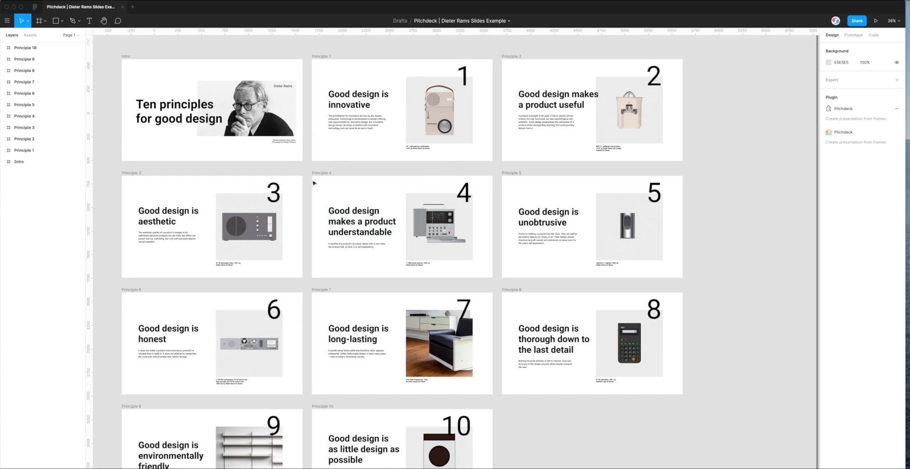
pyautogui.scroll(-2, 311, 185)
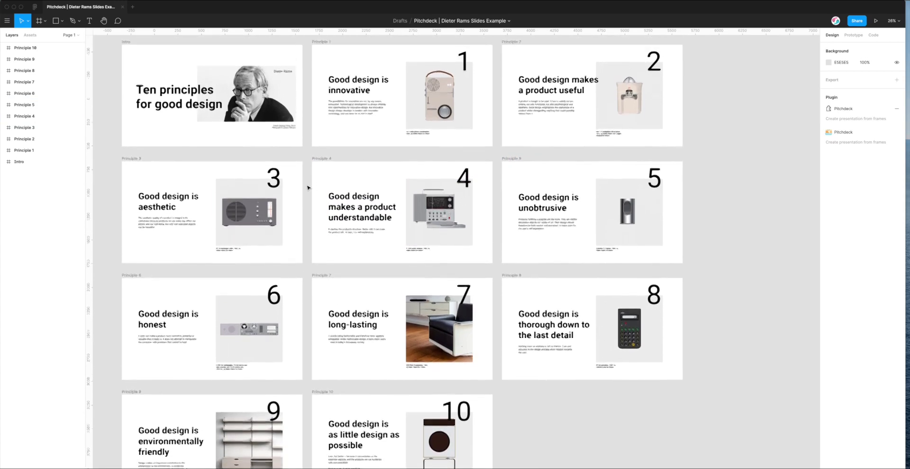
pyautogui.scroll(3, 308, 187)
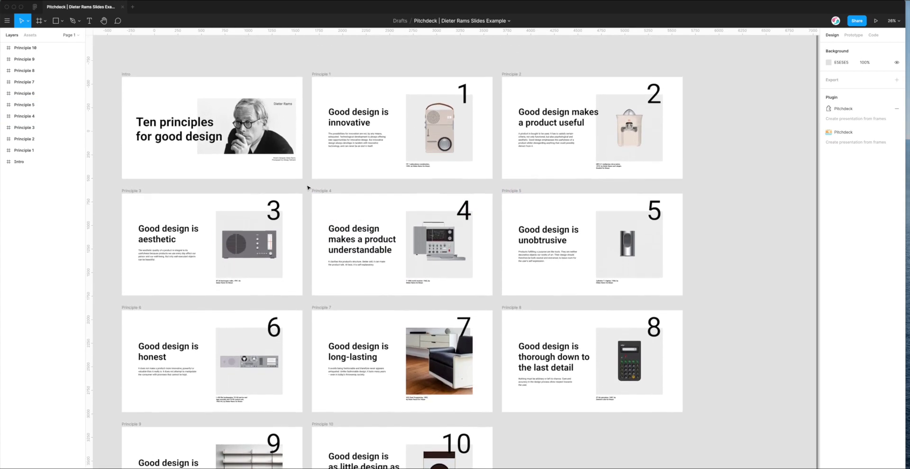
pyautogui.rightClick(308, 120)
# Run Pitchdeck Presentation Studio from the canvas Plugins menu to load all 11 slides
pyautogui.moveTo(322, 141)
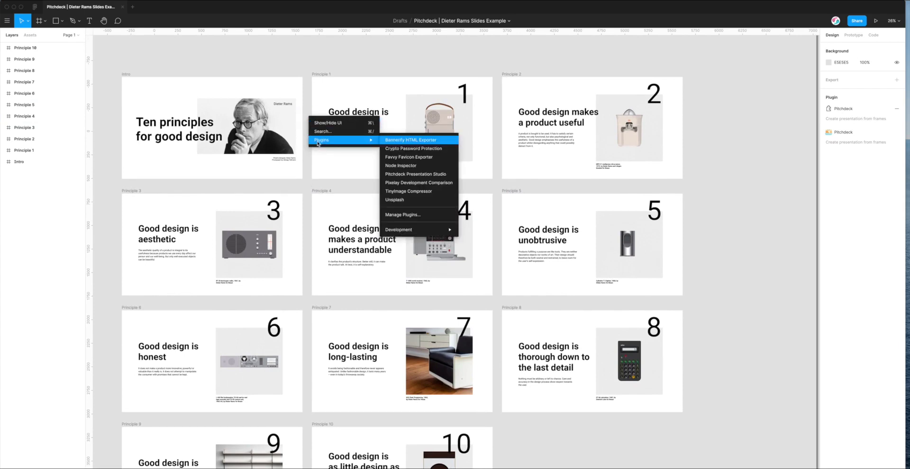
pyautogui.click(397, 174)
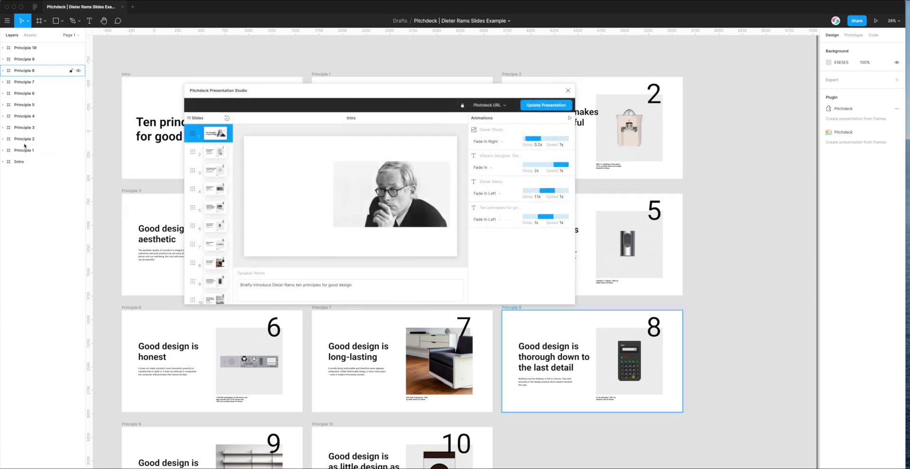
pyautogui.moveTo(309, 91); pyautogui.dragTo(326, 86)
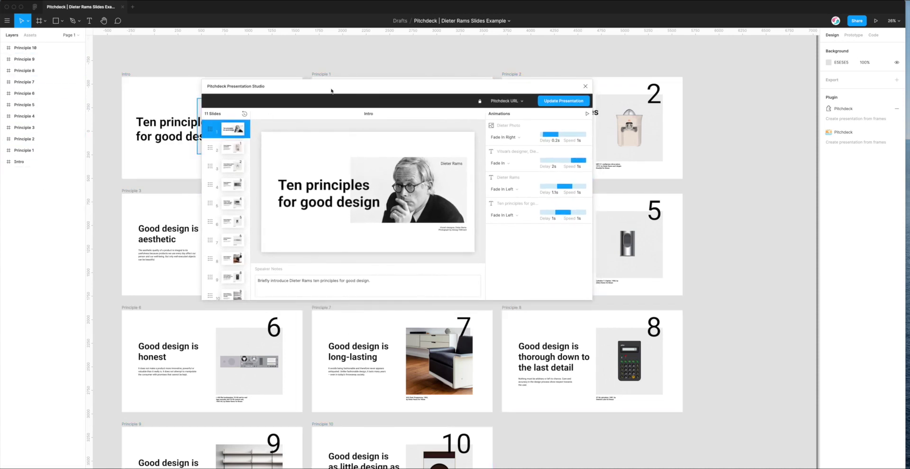
pyautogui.moveTo(331, 91); pyautogui.dragTo(436, 164)
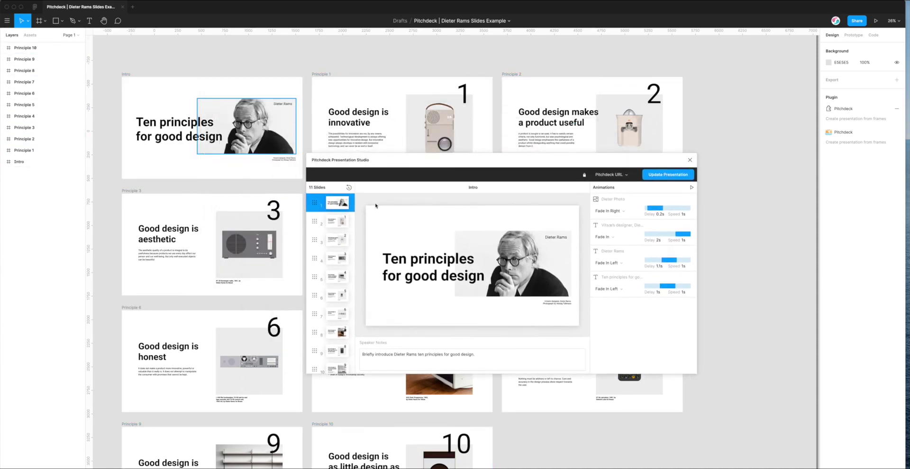
pyautogui.click(338, 232)
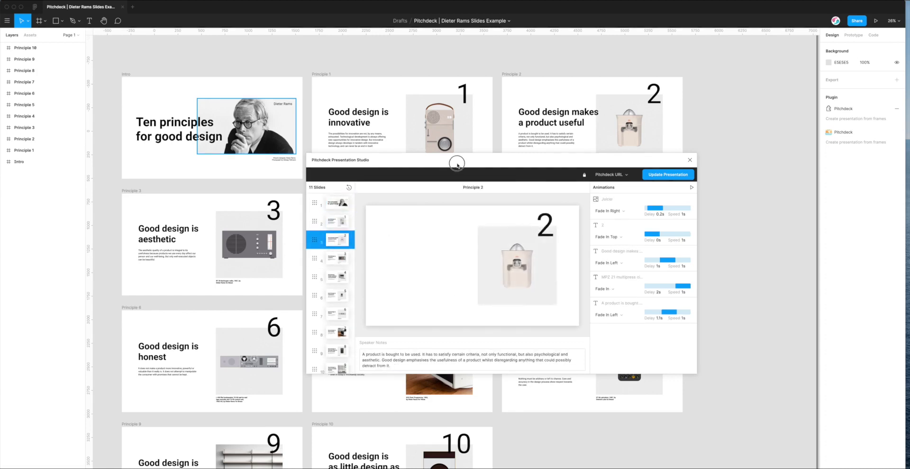
pyautogui.moveTo(457, 165); pyautogui.dragTo(490, 191)
pyautogui.click(368, 284)
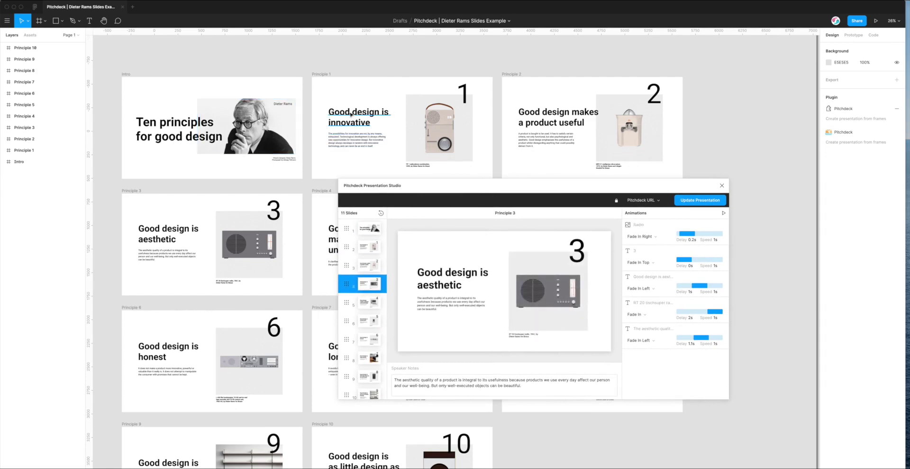
pyautogui.moveTo(379, 185); pyautogui.dragTo(341, 121)
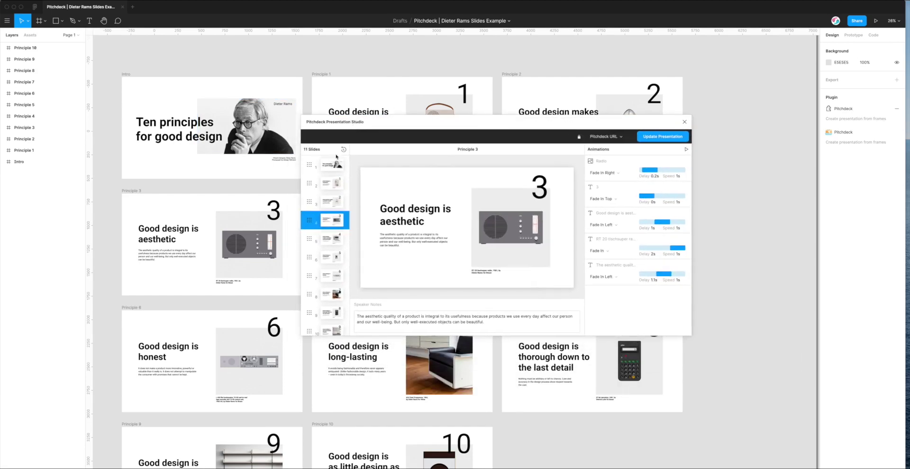
pyautogui.click(336, 161)
pyautogui.scroll(-1, 331, 265)
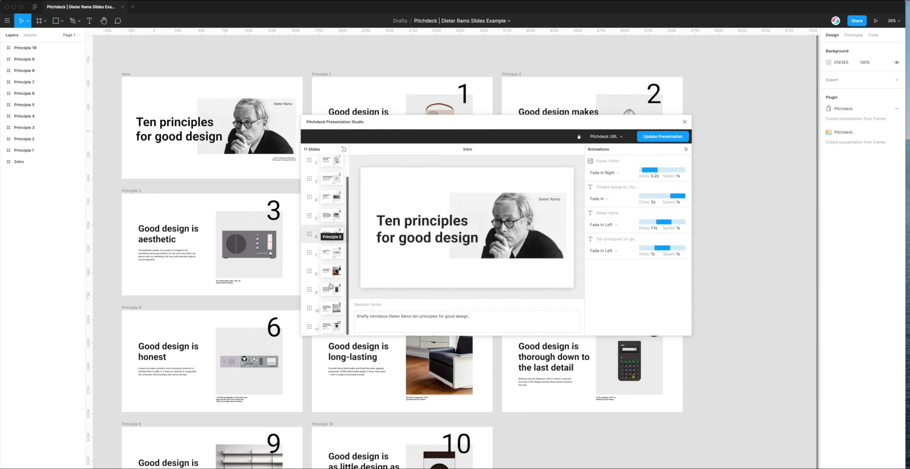
pyautogui.scroll(1, 331, 284)
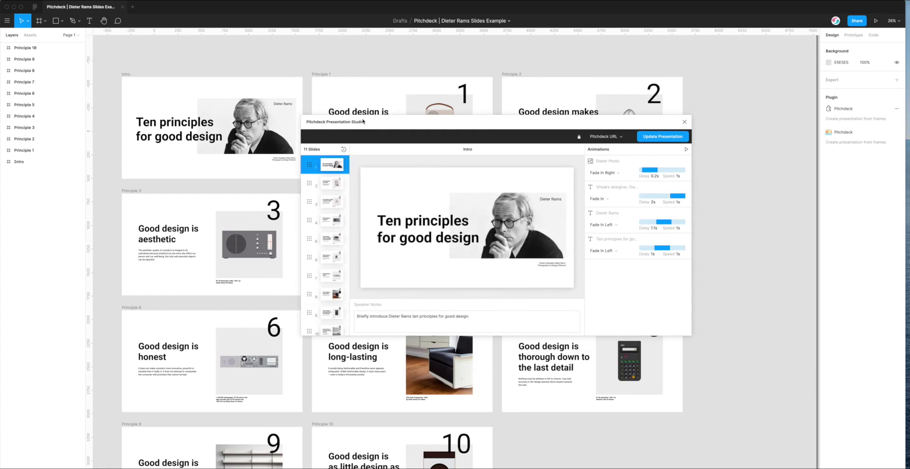
pyautogui.moveTo(363, 122); pyautogui.dragTo(251, 60)
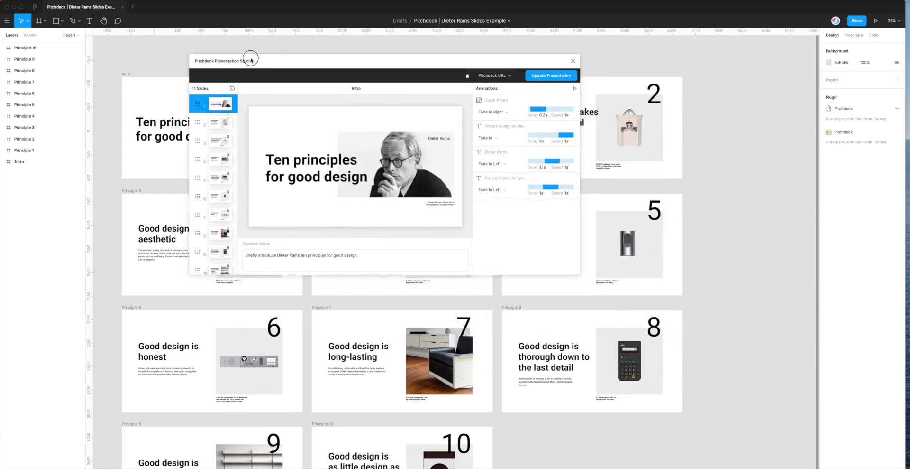
pyautogui.click(221, 110)
pyautogui.scroll(-1, 219, 199)
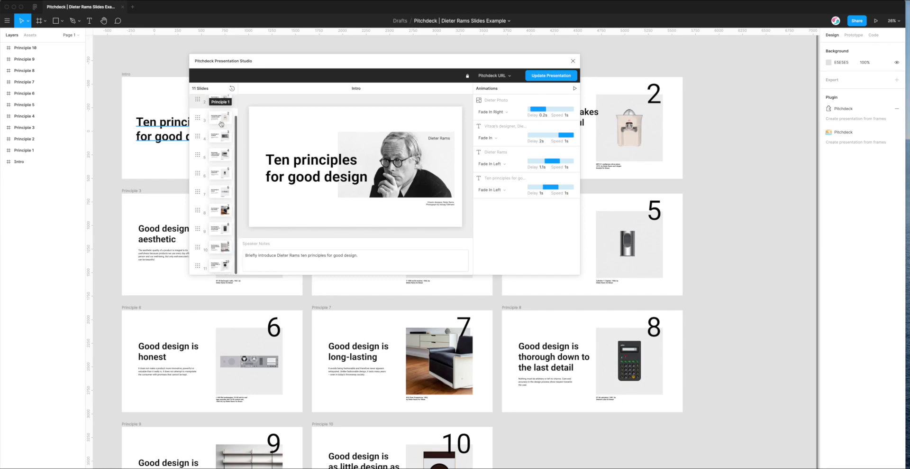
pyautogui.moveTo(216, 266); pyautogui.dragTo(255, 99)
pyautogui.hscroll(-3, 237, 81)
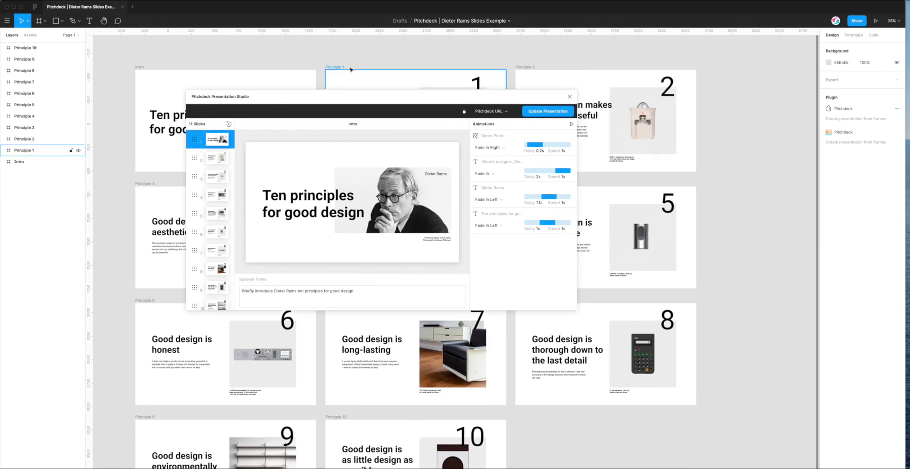
pyautogui.hscroll(5, 338, 69)
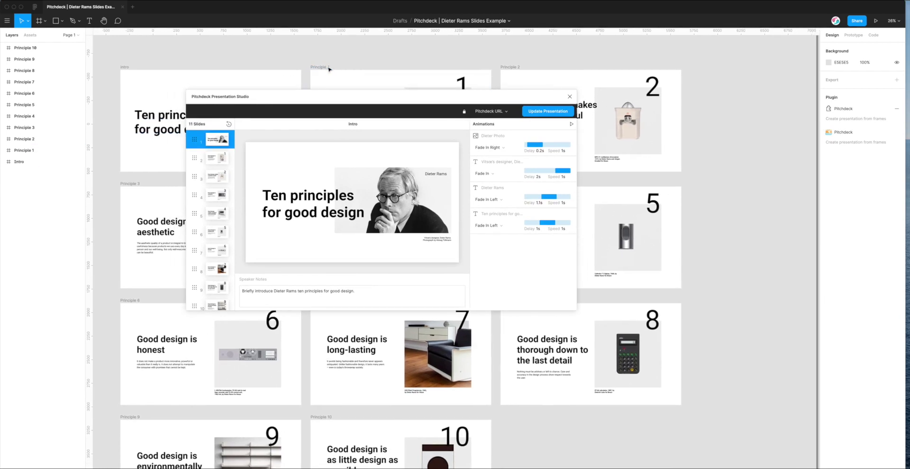
pyautogui.click(297, 66)
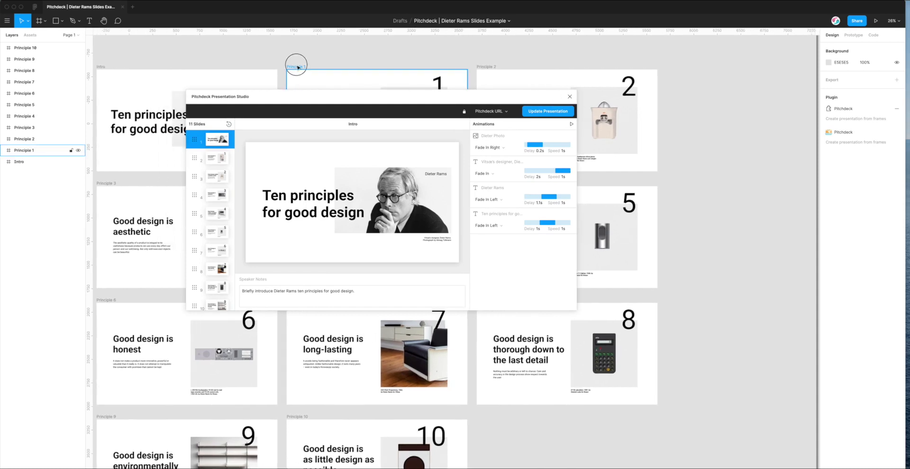
pyautogui.moveTo(316, 96); pyautogui.dragTo(324, 186)
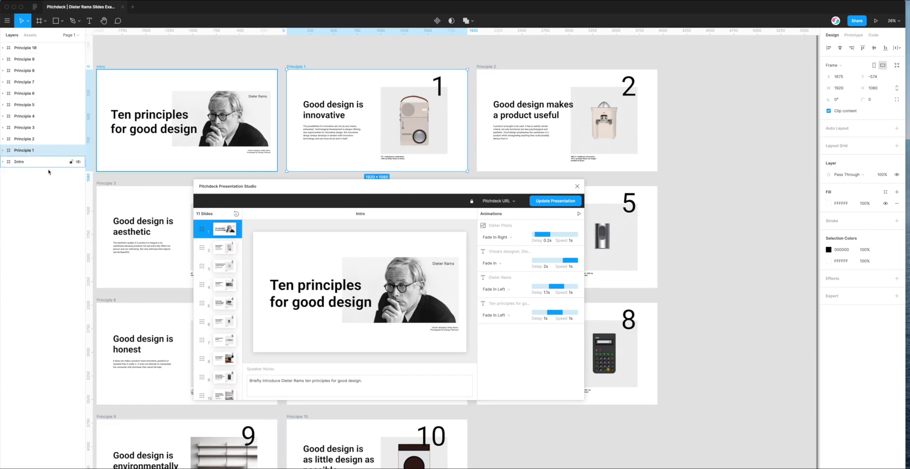
pyautogui.moveTo(208, 186); pyautogui.dragTo(209, 96)
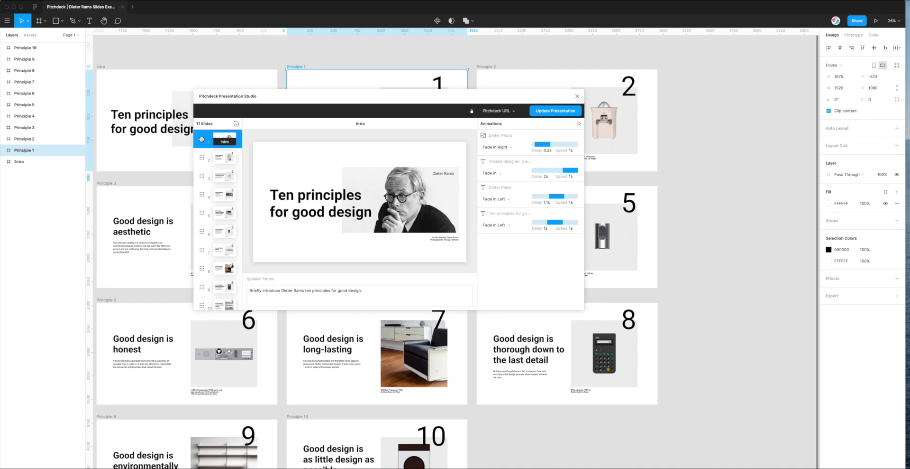
pyautogui.moveTo(202, 138); pyautogui.dragTo(204, 194)
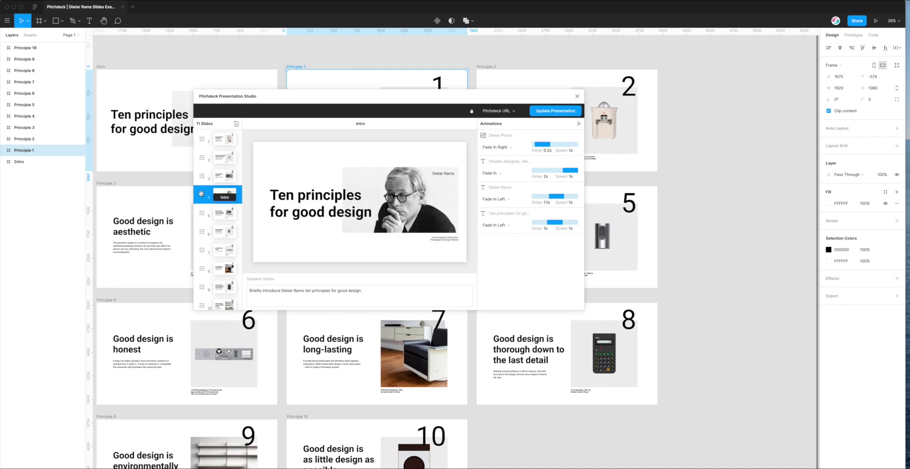
pyautogui.moveTo(201, 194); pyautogui.dragTo(202, 158)
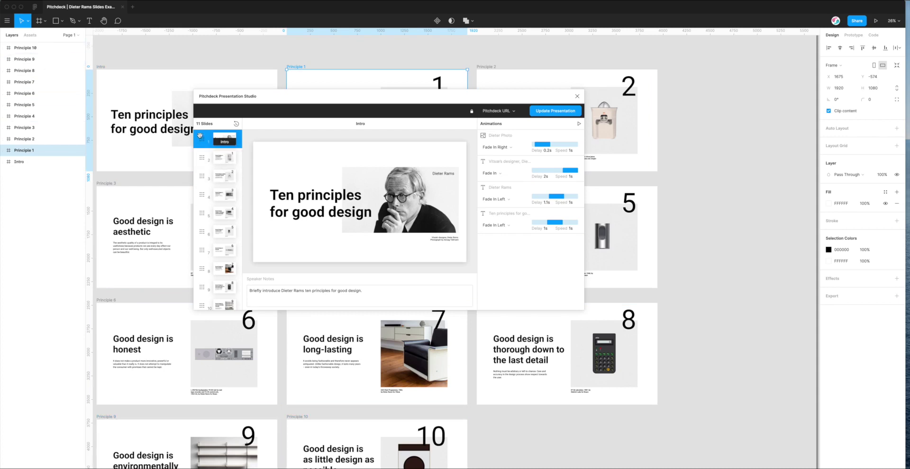
pyautogui.moveTo(202, 139); pyautogui.dragTo(223, 145)
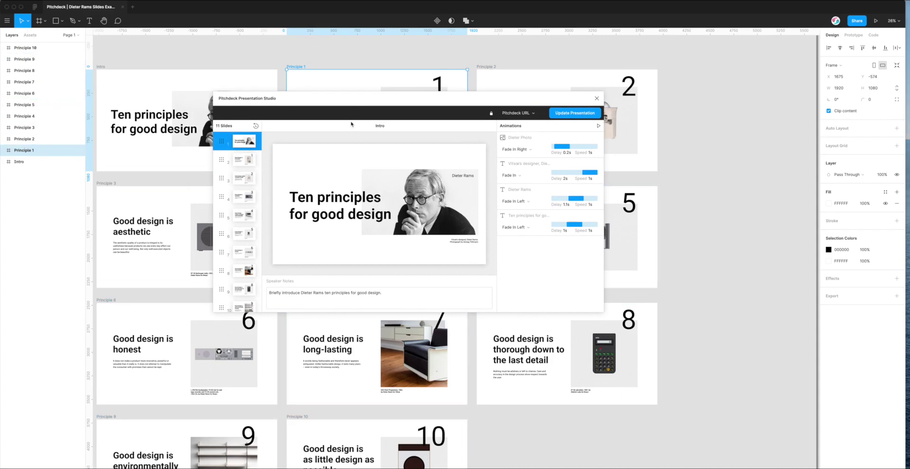
pyautogui.moveTo(354, 99)
pyautogui.mouseDown()
pyautogui.moveTo(356, 77)
pyautogui.moveTo(350, 91)
pyautogui.mouseUp()
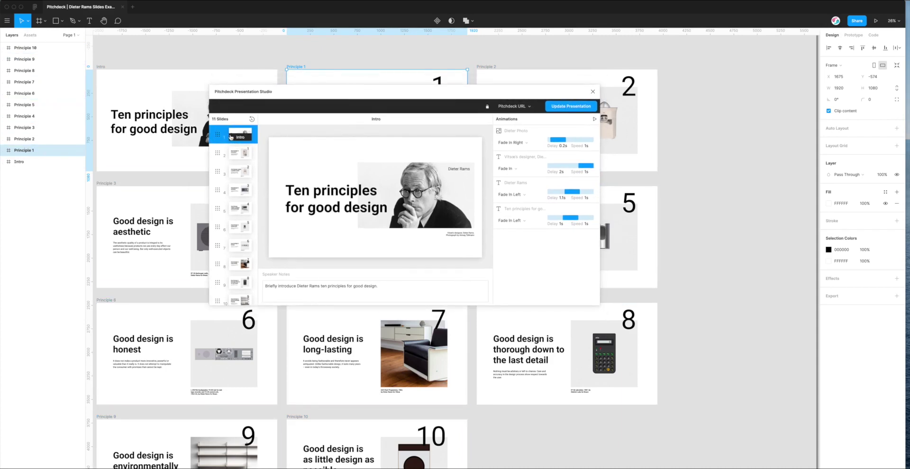
pyautogui.moveTo(231, 137)
pyautogui.mouseDown()
pyautogui.moveTo(232, 192)
pyautogui.moveTo(230, 147)
pyautogui.moveTo(217, 243)
pyautogui.moveTo(218, 137)
pyautogui.mouseUp()
# Preview Principles 1 and 2 and select the Principle 2 speaker notes
pyautogui.click(240, 153)
pyautogui.click(242, 172)
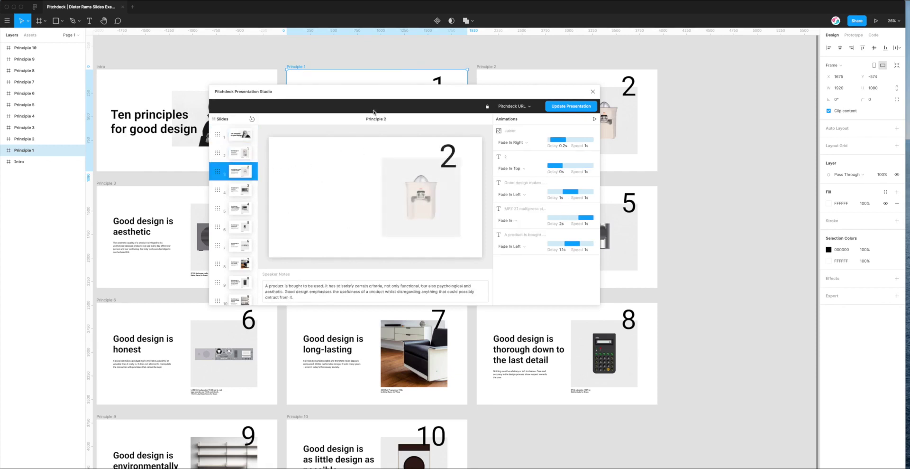
pyautogui.moveTo(285, 91); pyautogui.dragTo(363, 84)
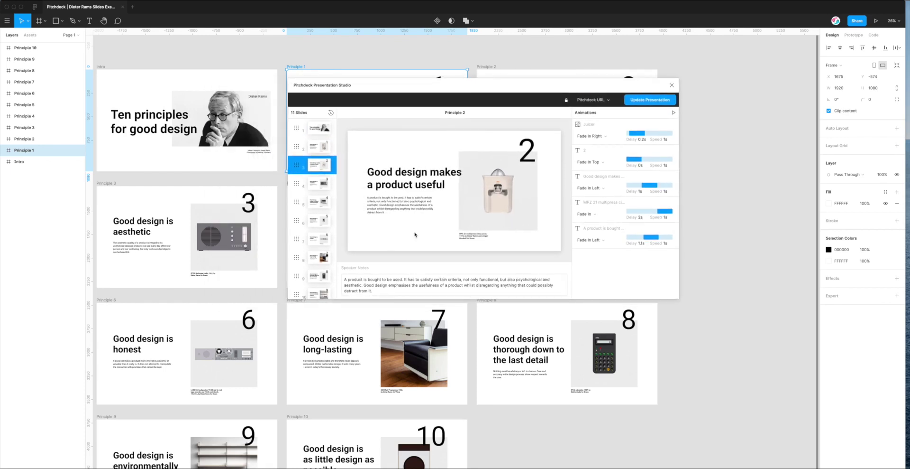
pyautogui.moveTo(371, 270); pyautogui.dragTo(358, 257)
pyautogui.click(348, 274)
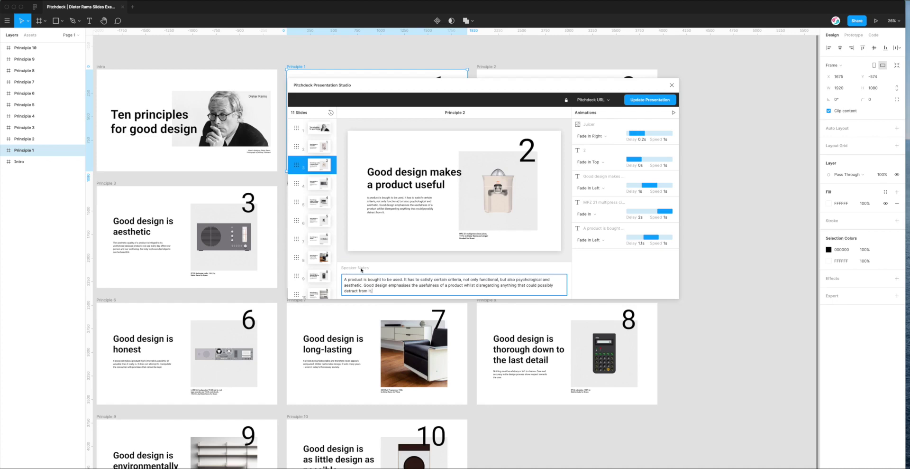
pyautogui.moveTo(378, 287); pyautogui.dragTo(346, 279)
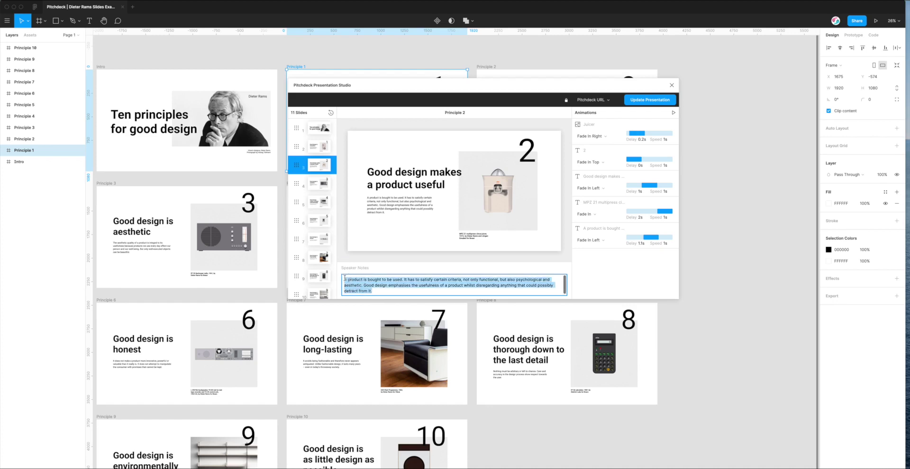
pyautogui.click(369, 284)
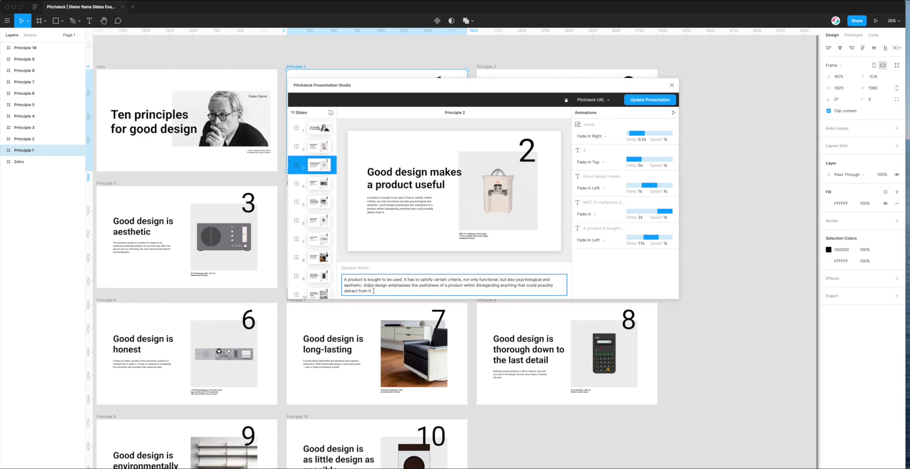
# Step through Principles 3 to 7 and select the Principle 7 speaker notes
pyautogui.click(319, 184)
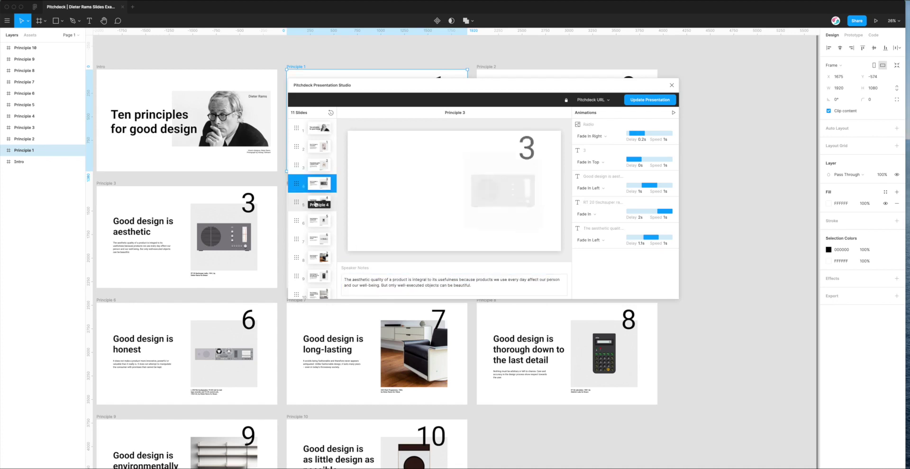
pyautogui.click(319, 201)
pyautogui.click(319, 221)
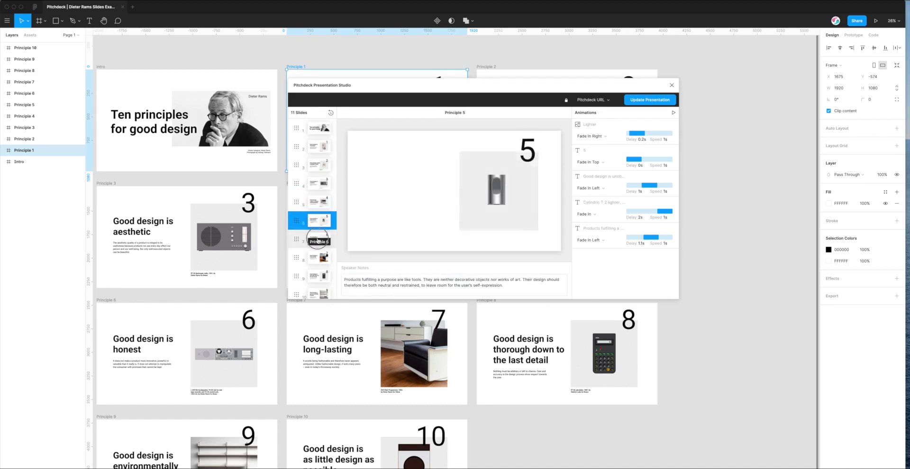
pyautogui.click(319, 239)
pyautogui.click(320, 258)
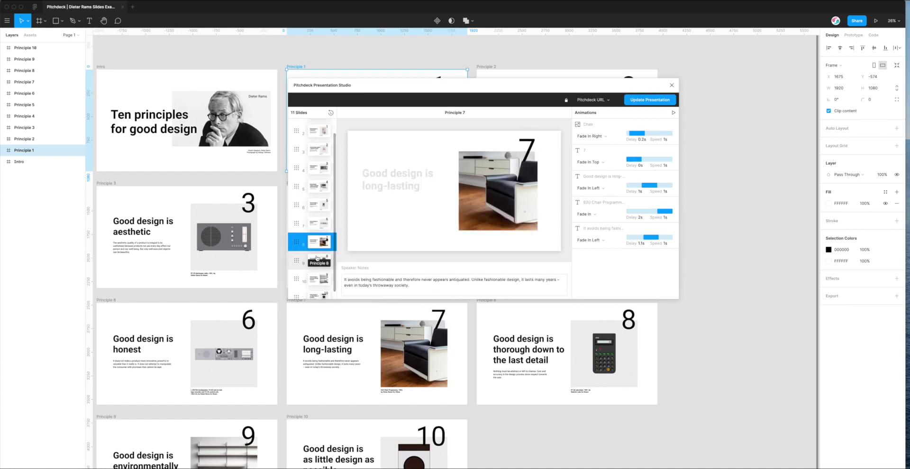
pyautogui.scroll(-2, 315, 256)
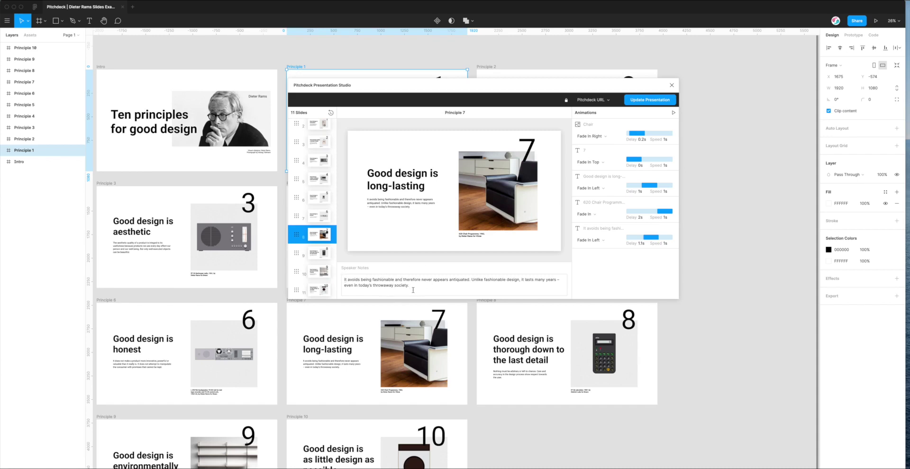
pyautogui.moveTo(413, 289); pyautogui.dragTo(348, 280)
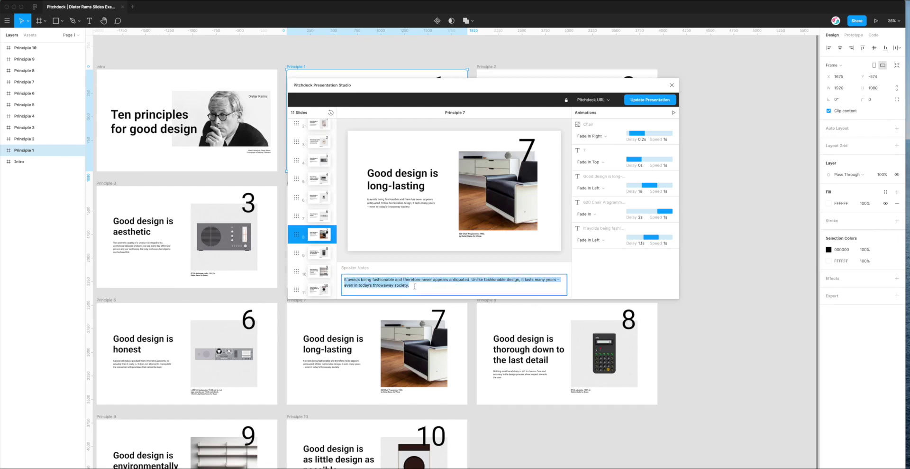
pyautogui.click(429, 286)
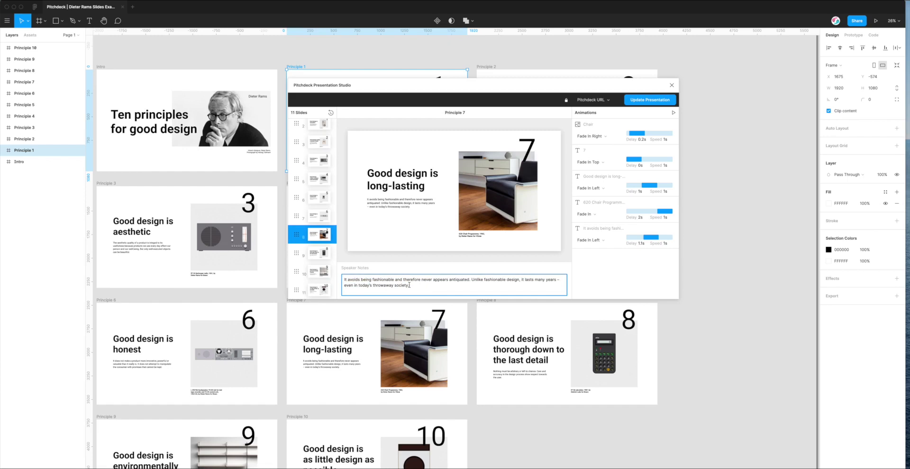
pyautogui.moveTo(516, 89); pyautogui.dragTo(505, 90)
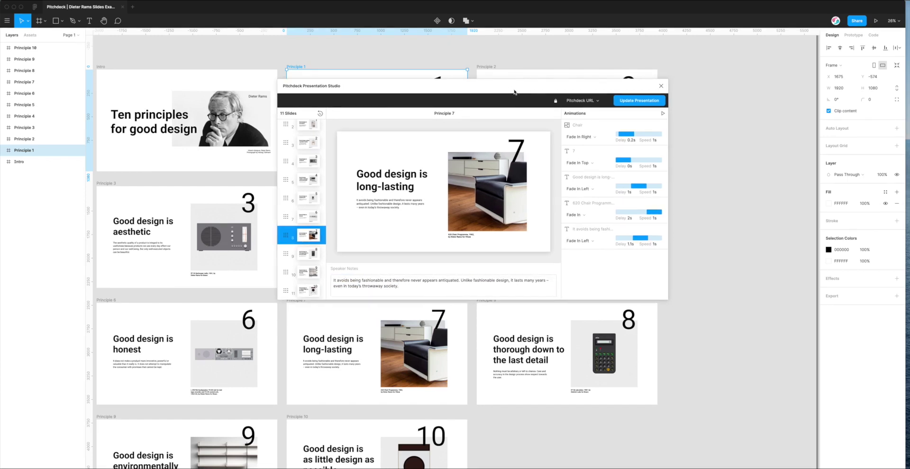
pyautogui.moveTo(577, 136)
# Preview Principle 4 and list the output formats: Pitchdeck URL, PDF, PowerPoint and Keynote
pyautogui.click(305, 179)
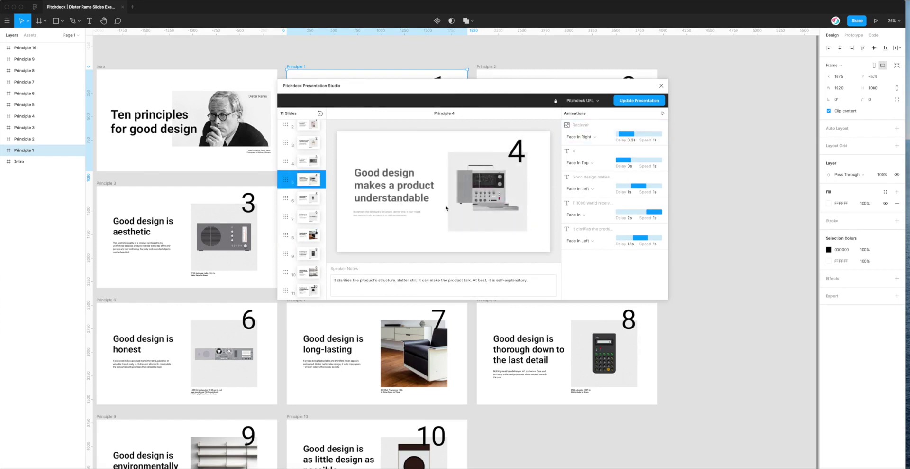
pyautogui.moveTo(616, 140)
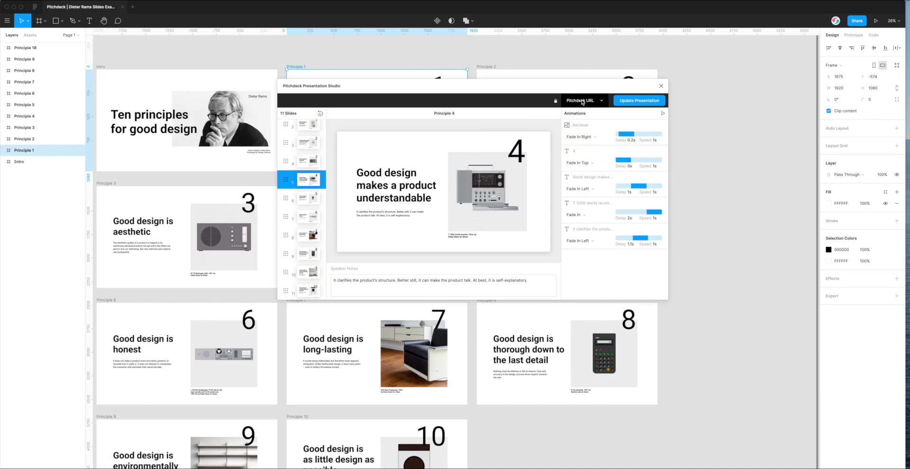
pyautogui.click(582, 101)
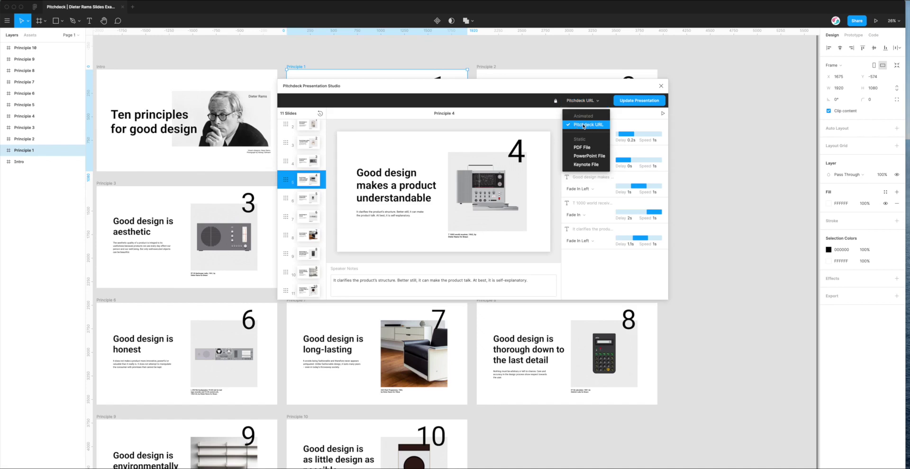
# Open and close the export format list several times, leaving Pitchdeck URL selected
pyautogui.click(579, 125)
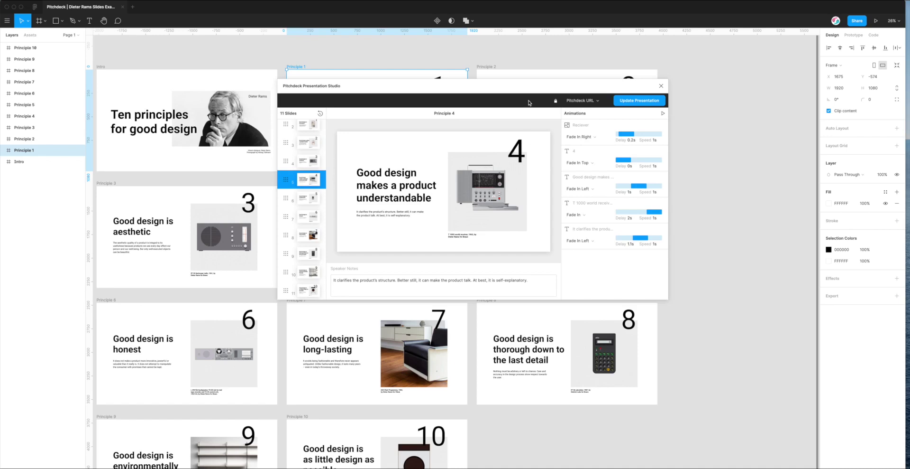
pyautogui.moveTo(530, 90); pyautogui.dragTo(534, 86)
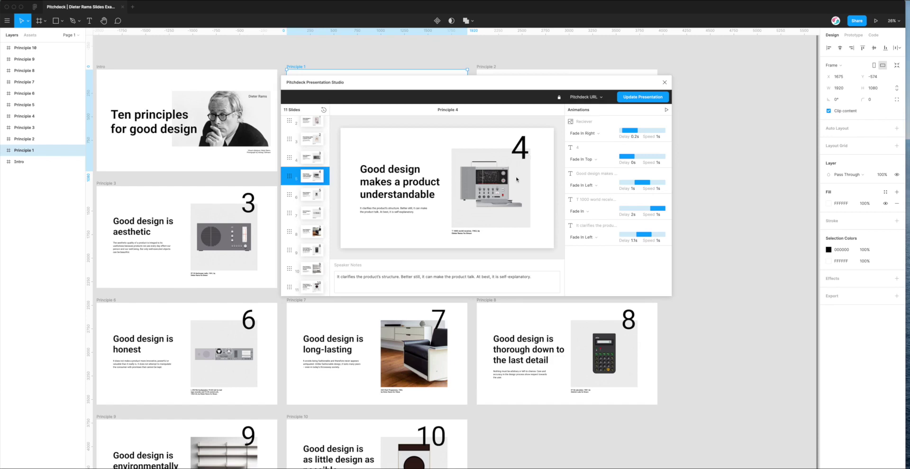
pyautogui.moveTo(597, 233)
pyautogui.click(586, 96)
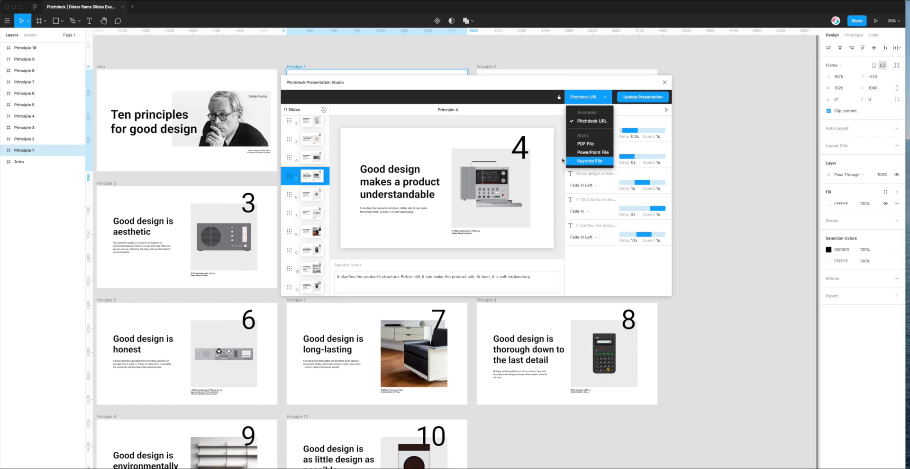
pyautogui.click(604, 121)
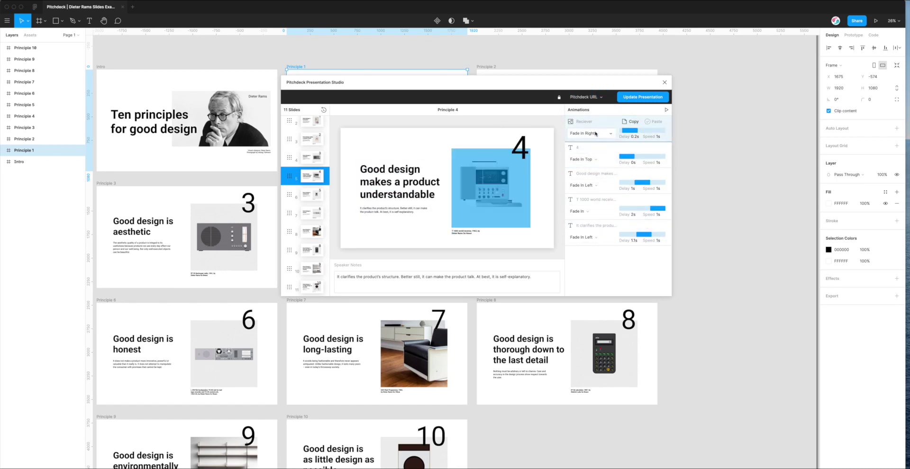
pyautogui.click(587, 97)
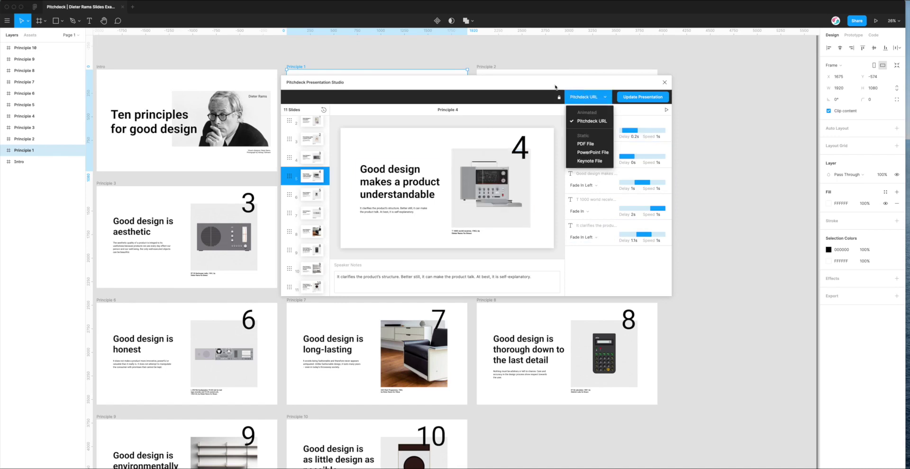
pyautogui.click(561, 136)
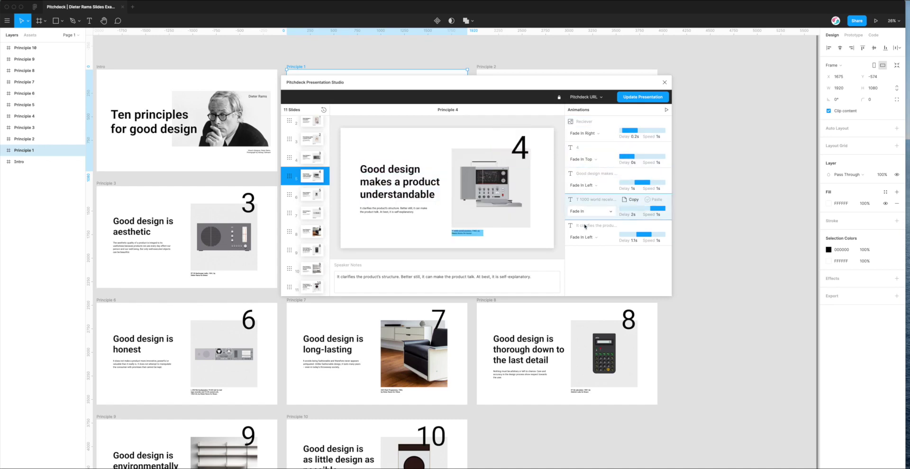
pyautogui.click(586, 97)
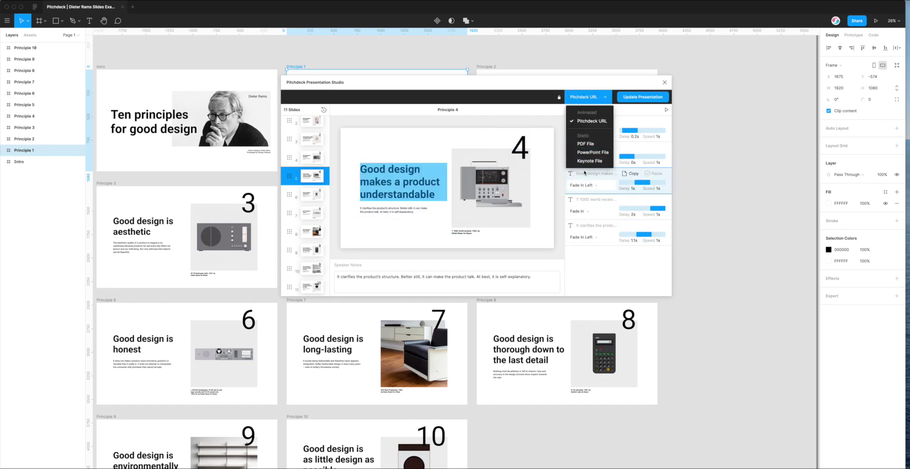
pyautogui.click(559, 153)
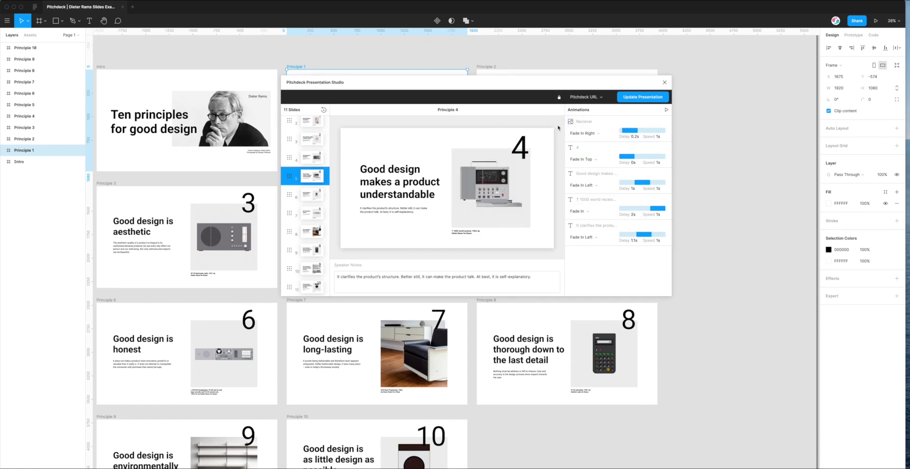
pyautogui.moveTo(583, 87); pyautogui.dragTo(586, 87)
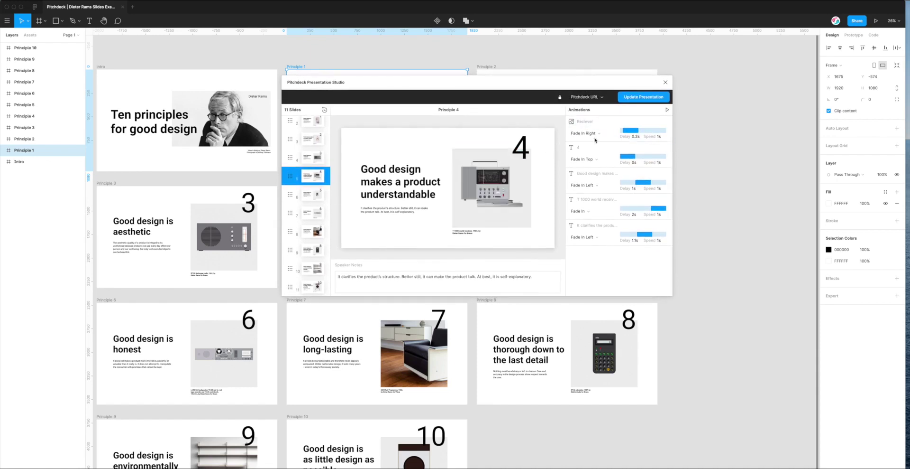
pyautogui.moveTo(559, 95); pyautogui.dragTo(547, 102)
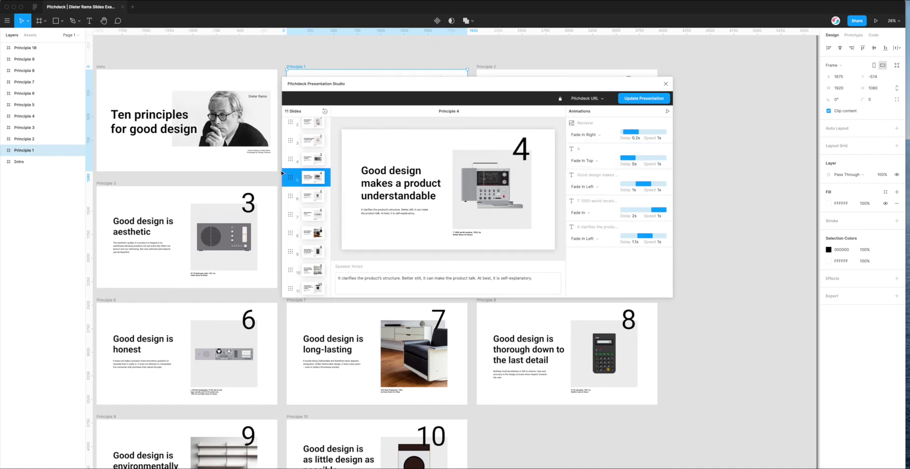
# Preview Principle 1 'Good design is innovative', select its speaker notes, and list export formats
pyautogui.scroll(1, 302, 178)
pyautogui.click(311, 144)
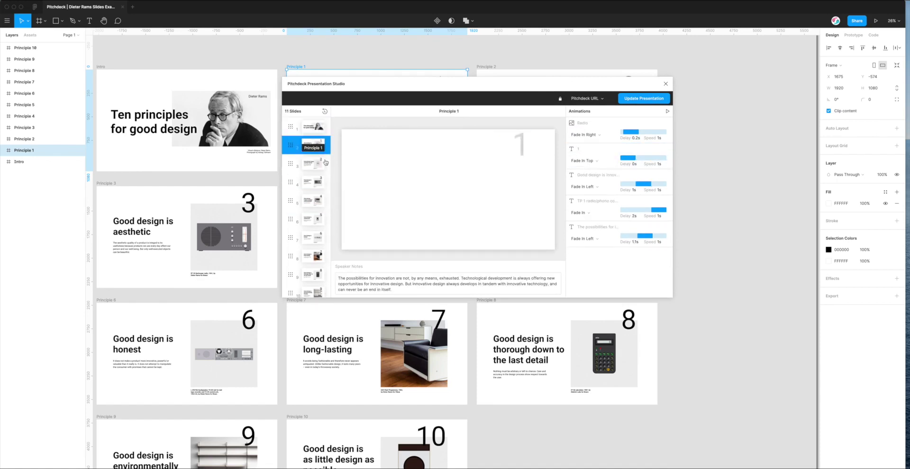
pyautogui.click(398, 286)
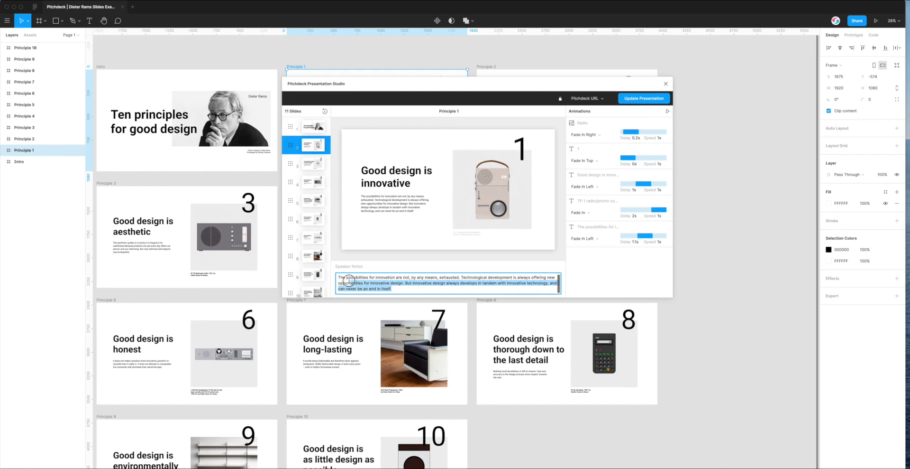
pyautogui.moveTo(346, 279); pyautogui.dragTo(428, 288)
pyautogui.click(446, 259)
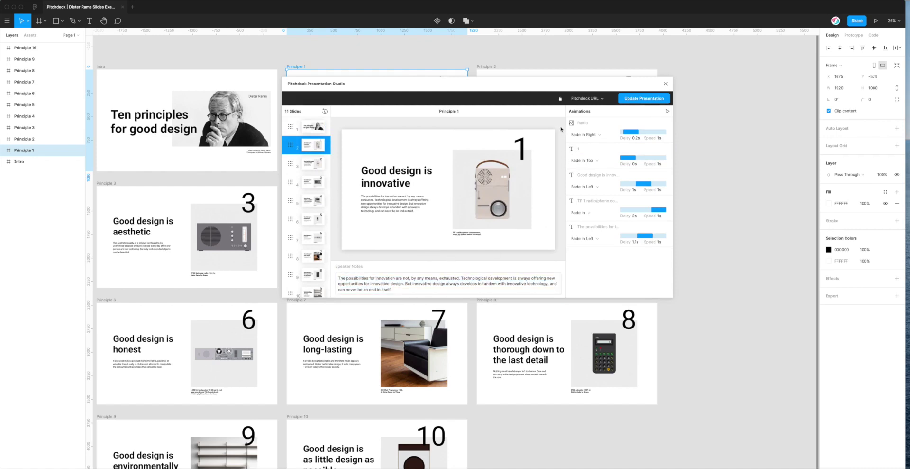
pyautogui.click(587, 100)
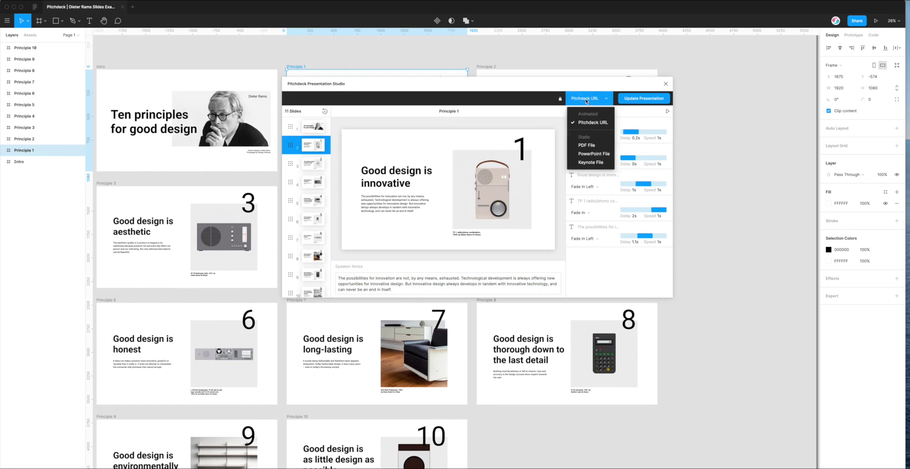
# Choose Keynote File as the export format and generate the Keynote file
pyautogui.click(588, 163)
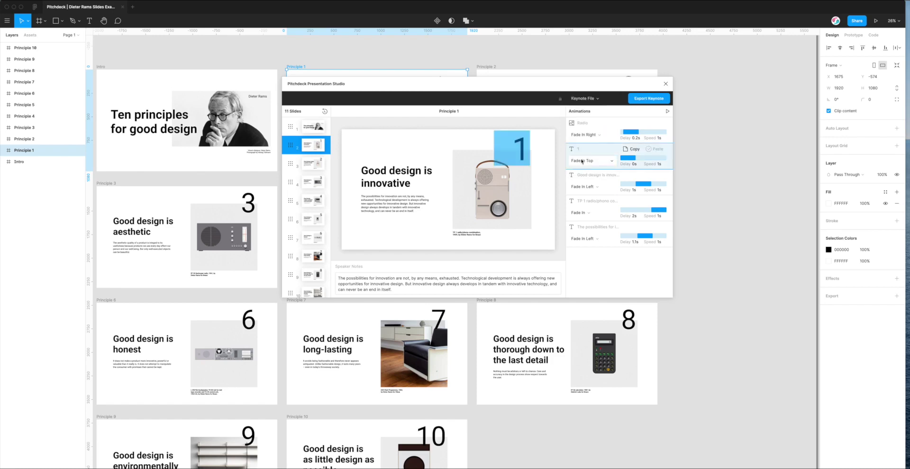
pyautogui.click(648, 100)
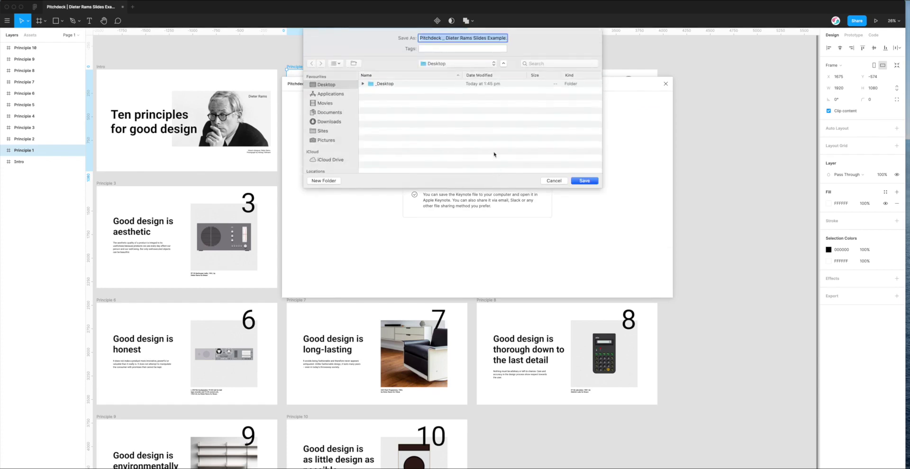
# Delete the space before 'Dieter' in the file name and save it to the Desktop
pyautogui.click(447, 37)
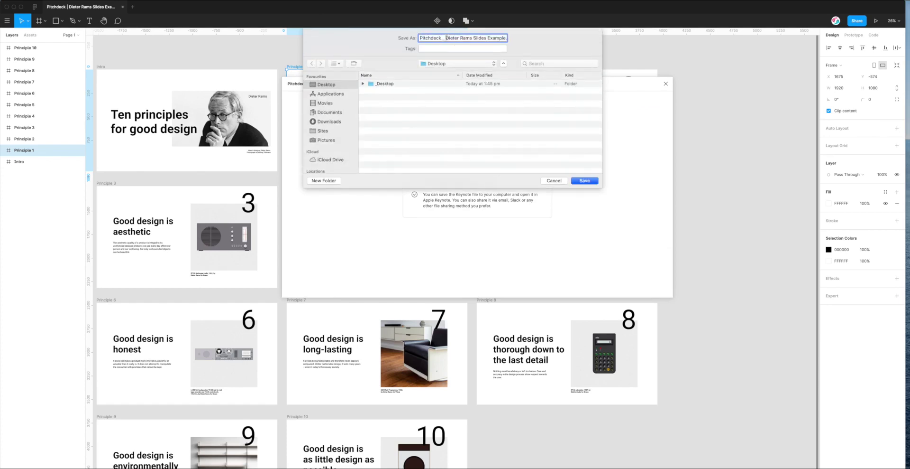
pyautogui.press('BackSpace')
pyautogui.click(588, 183)
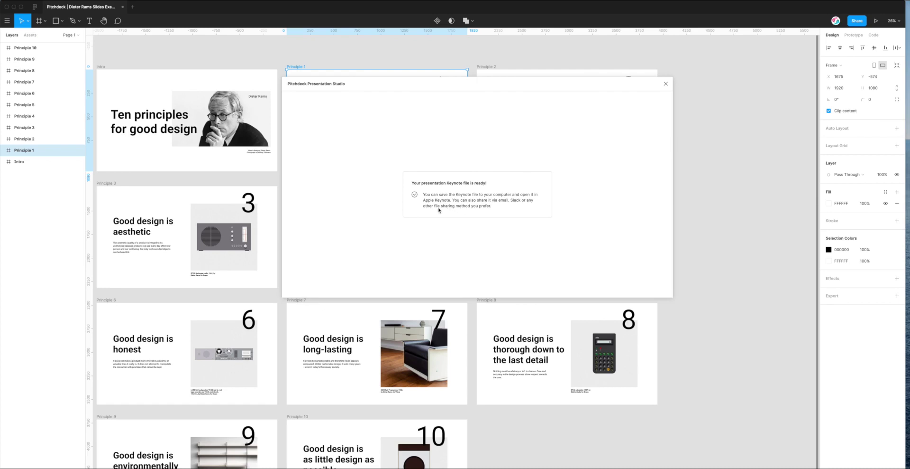
pyautogui.moveTo(403, 84); pyautogui.dragTo(408, 87)
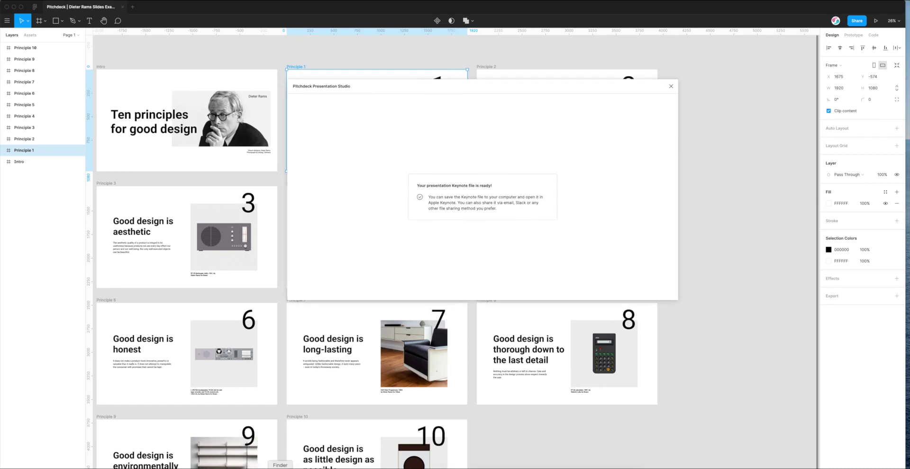
# Open the exported Pitchdeck Dieter Rams presentation from the Desktop in Keynote
pyautogui.click(280, 468)
pyautogui.moveTo(671, 273); pyautogui.dragTo(669, 258)
pyautogui.moveTo(598, 255); pyautogui.dragTo(592, 254)
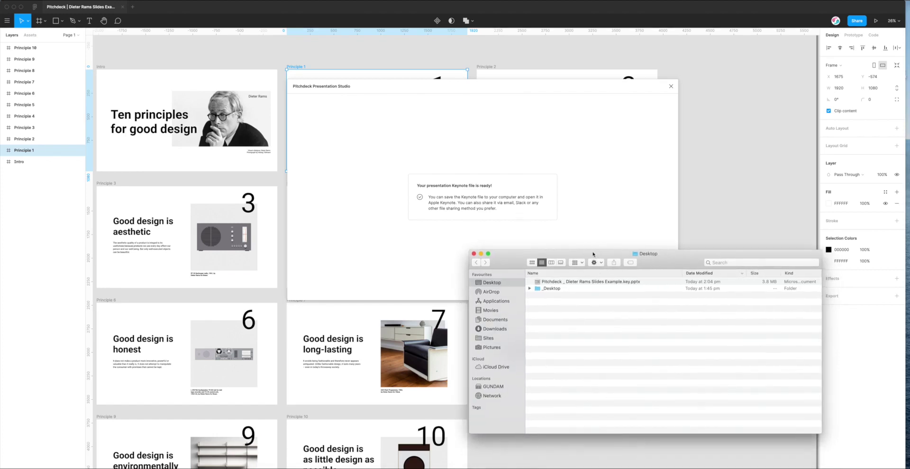
pyautogui.click(555, 282)
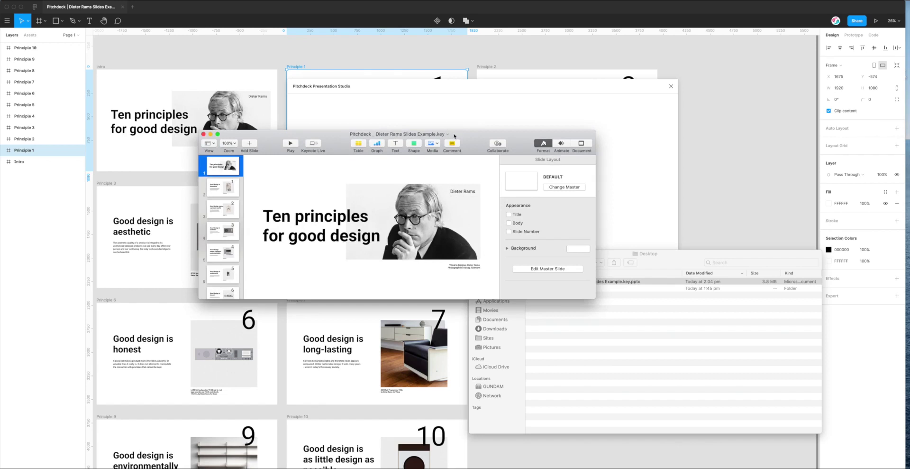
pyautogui.moveTo(454, 135); pyautogui.dragTo(474, 128)
# Begin opening the exported presentation file, then cancel because the deck is already open
pyautogui.click(52, 0)
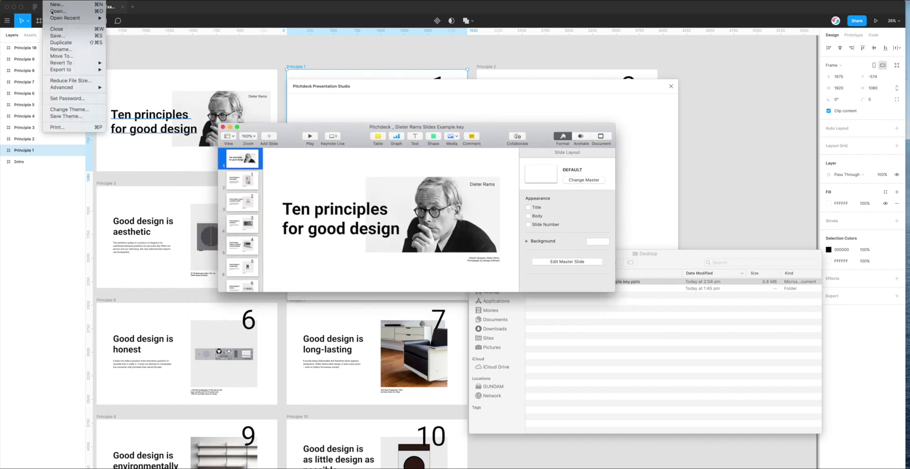
pyautogui.press('Escape')
pyautogui.press('super+o')
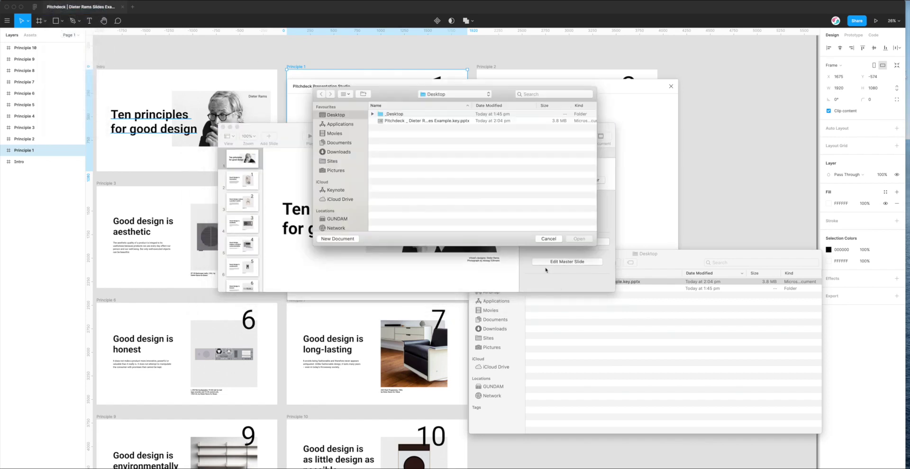
pyautogui.click(417, 121)
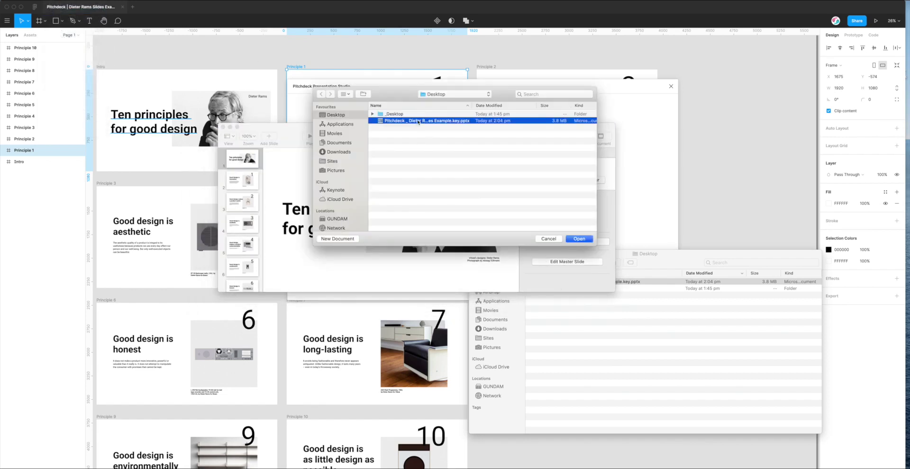
pyautogui.click(550, 239)
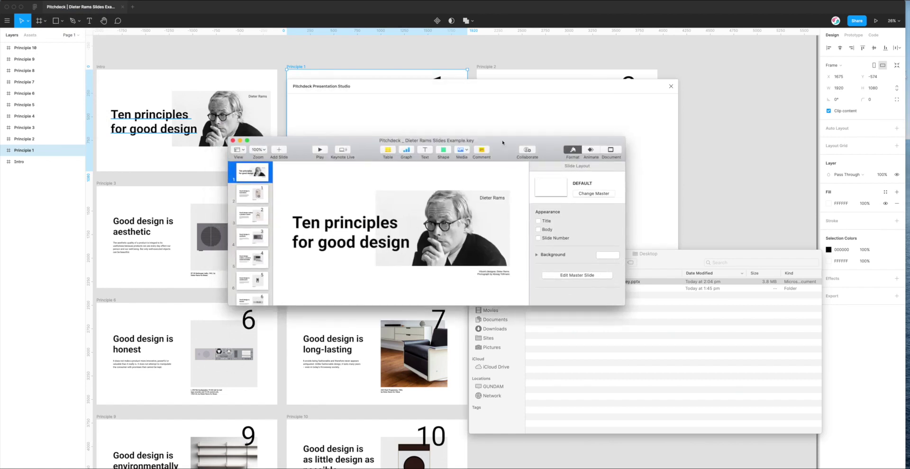
# Enlarge and reposition the Keynote window so all slides are visible
pyautogui.moveTo(498, 126); pyautogui.dragTo(491, 36)
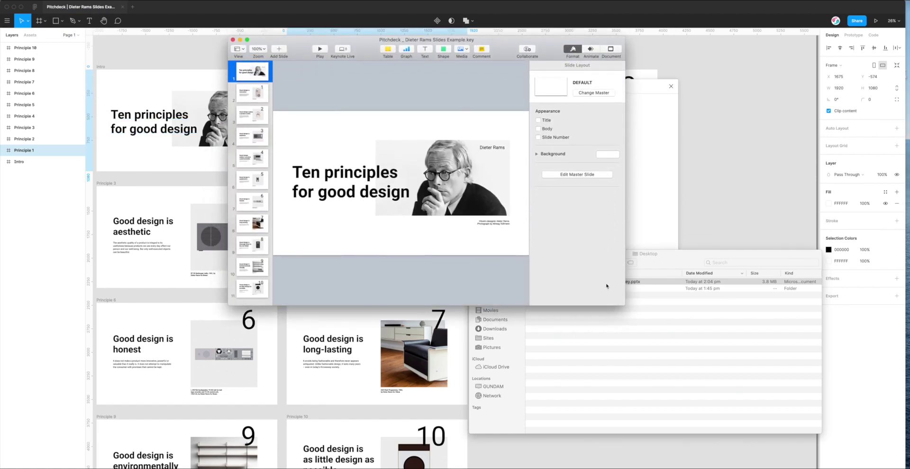
pyautogui.moveTo(624, 303); pyautogui.dragTo(812, 379)
pyautogui.moveTo(616, 44); pyautogui.dragTo(530, 62)
pyautogui.moveTo(722, 390); pyautogui.dragTo(719, 378)
# Step through all eleven imported slides in the navigator, ending on the title slide
pyautogui.click(165, 113)
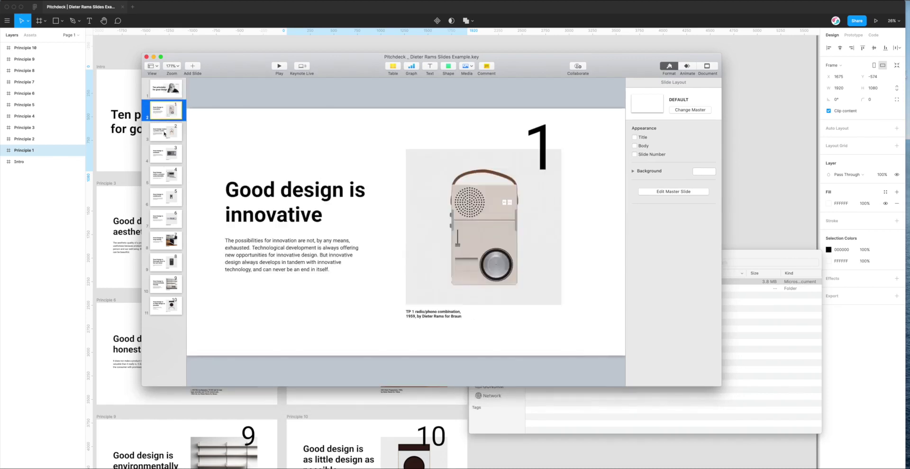
pyautogui.click(164, 132)
pyautogui.click(165, 153)
pyautogui.click(169, 181)
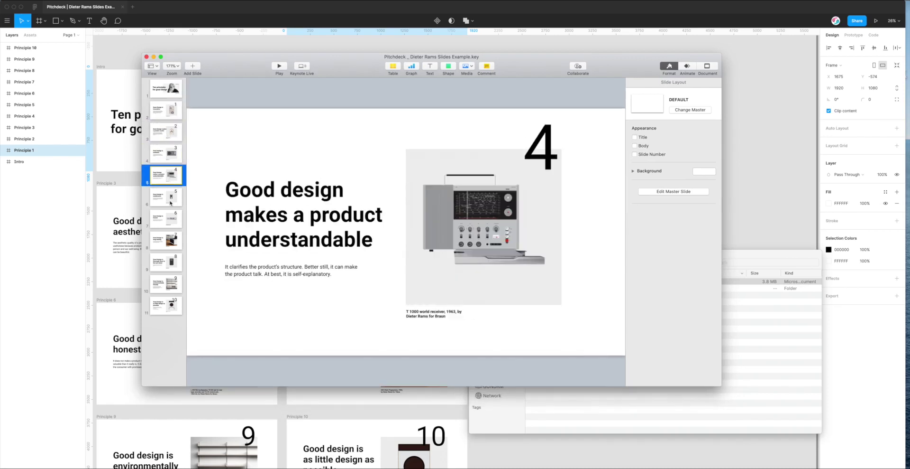
pyautogui.click(171, 202)
pyautogui.click(169, 220)
pyautogui.click(171, 247)
pyautogui.click(173, 265)
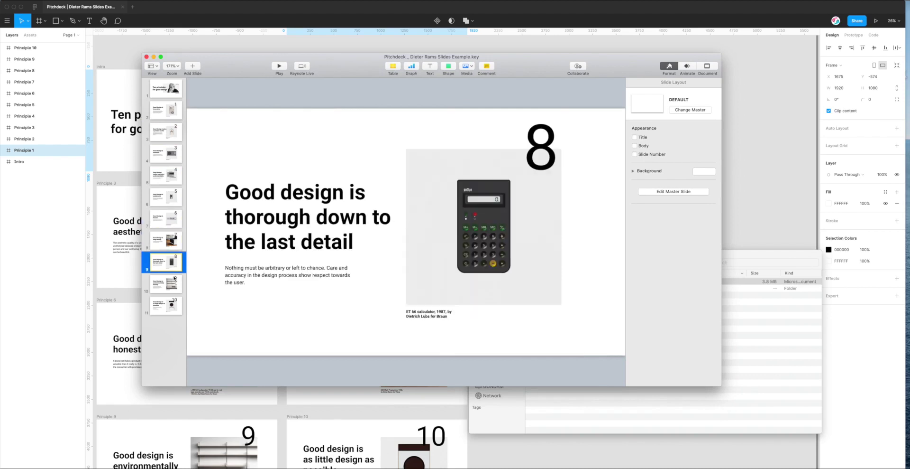
pyautogui.click(173, 283)
pyautogui.click(171, 303)
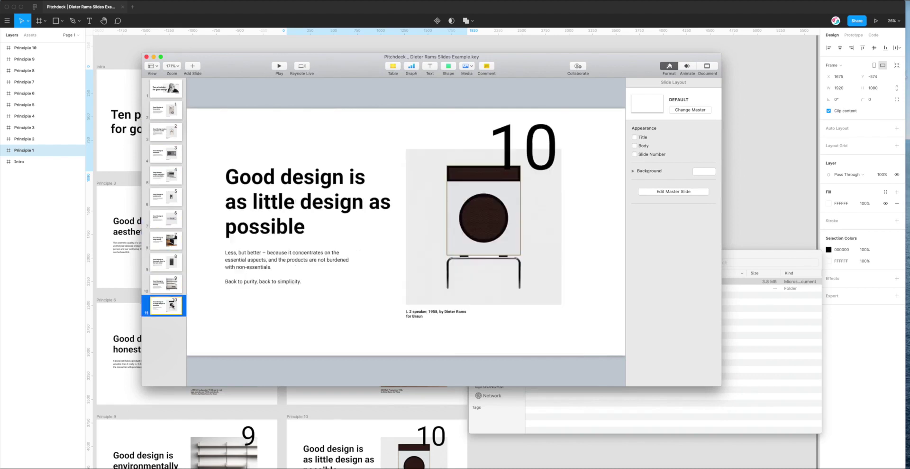
pyautogui.click(167, 198)
pyautogui.click(163, 90)
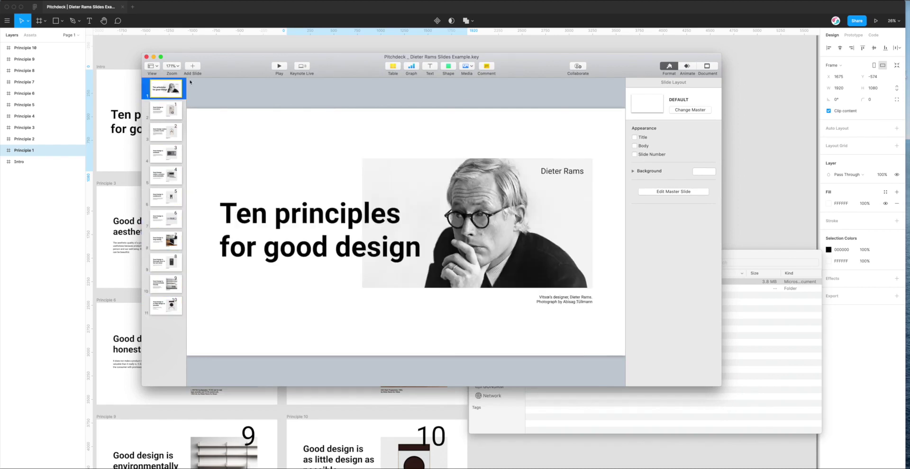
# Select the title, portrait photo, Dieter Rams text and caption on slide 1, then clear the selection
pyautogui.click(354, 224)
pyautogui.click(472, 192)
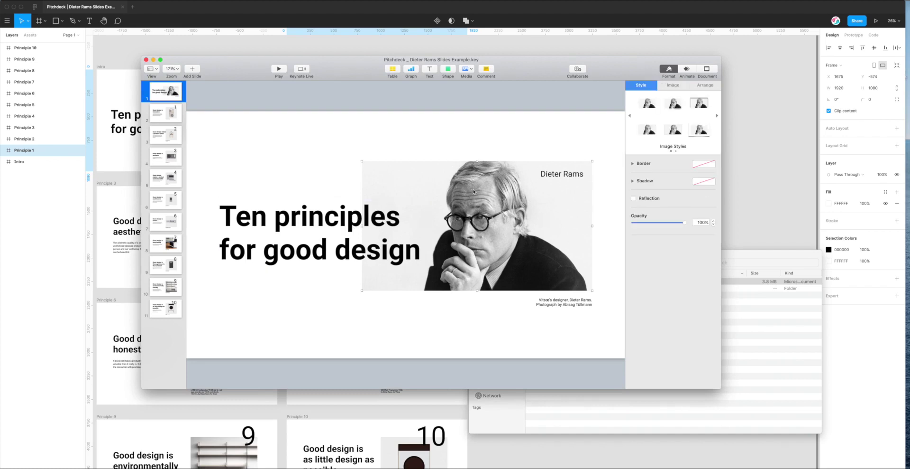
pyautogui.click(550, 174)
pyautogui.click(554, 304)
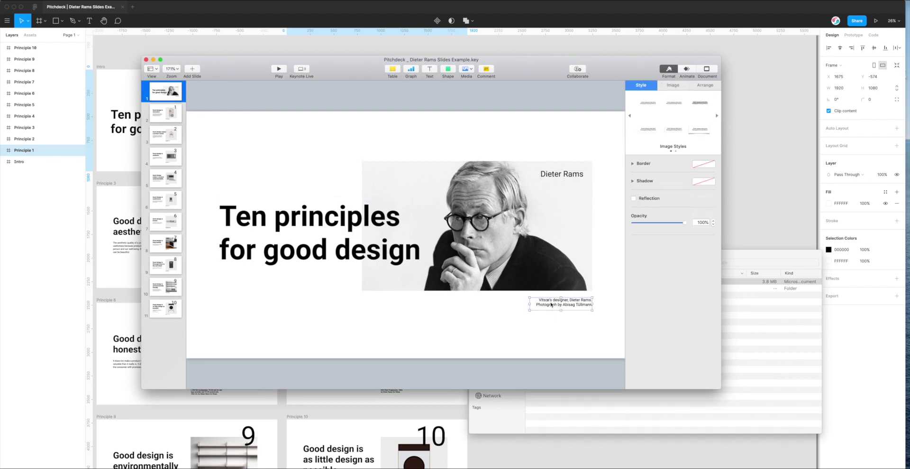
pyautogui.click(551, 267)
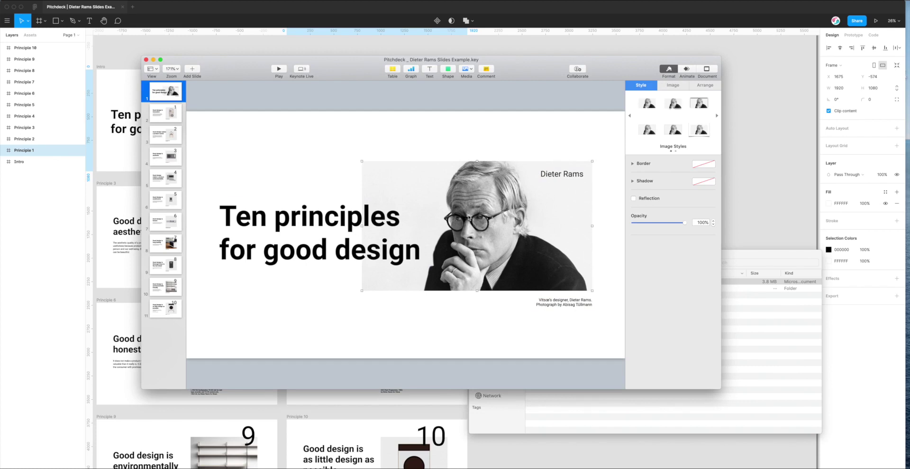
pyautogui.moveTo(465, 217)
pyautogui.mouseDown()
pyautogui.moveTo(451, 179)
pyautogui.moveTo(464, 193)
pyautogui.moveTo(466, 217)
pyautogui.mouseUp()
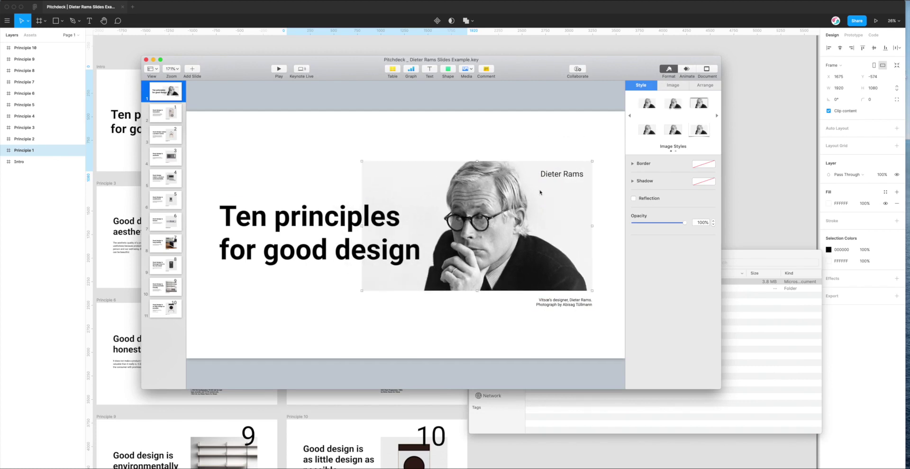
pyautogui.click(502, 120)
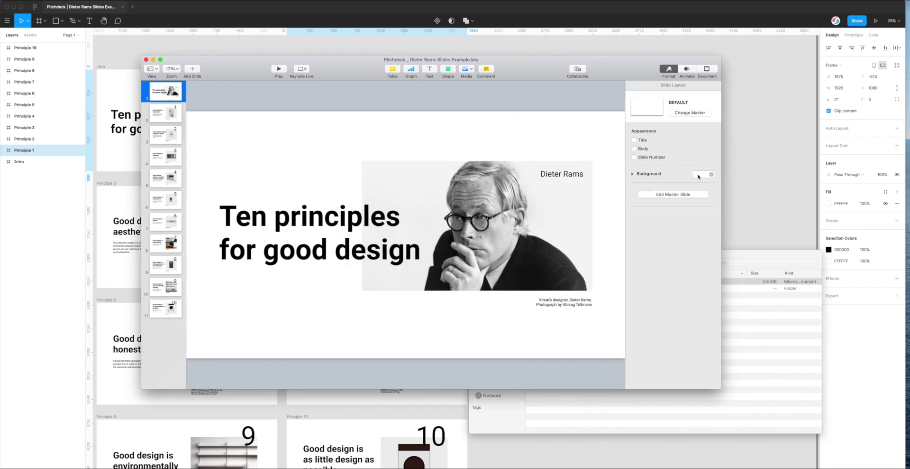
# Preview grey and then yellow title-slide backgrounds, then set it back to white
pyautogui.click(700, 174)
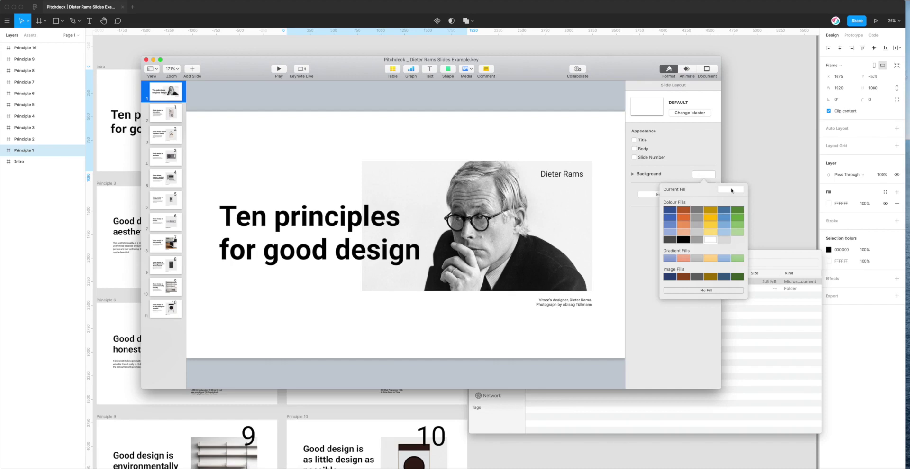
pyautogui.click(697, 239)
pyautogui.click(706, 174)
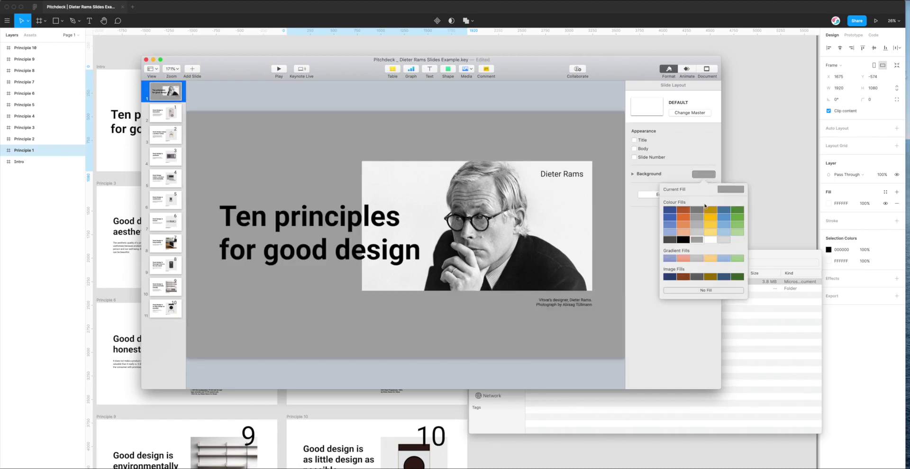
pyautogui.click(710, 220)
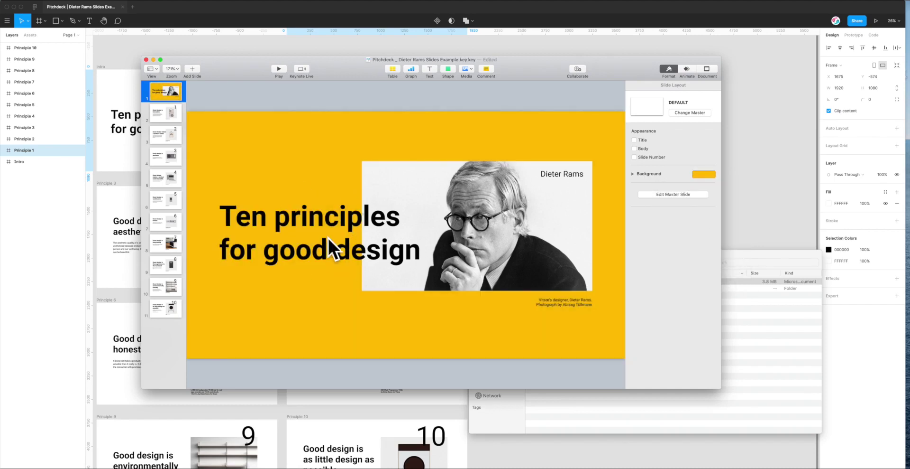
pyautogui.click(706, 174)
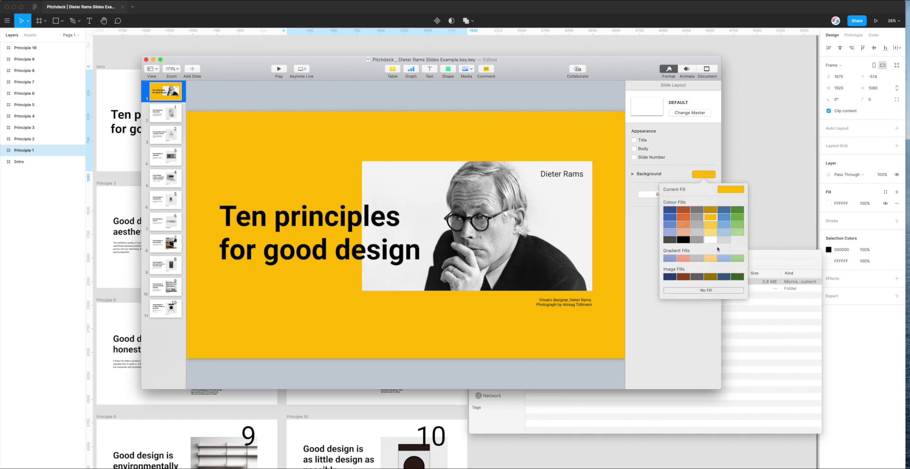
pyautogui.click(710, 241)
# Select and deselect the portrait photo and title box, shift the window left, and open View
pyautogui.click(384, 223)
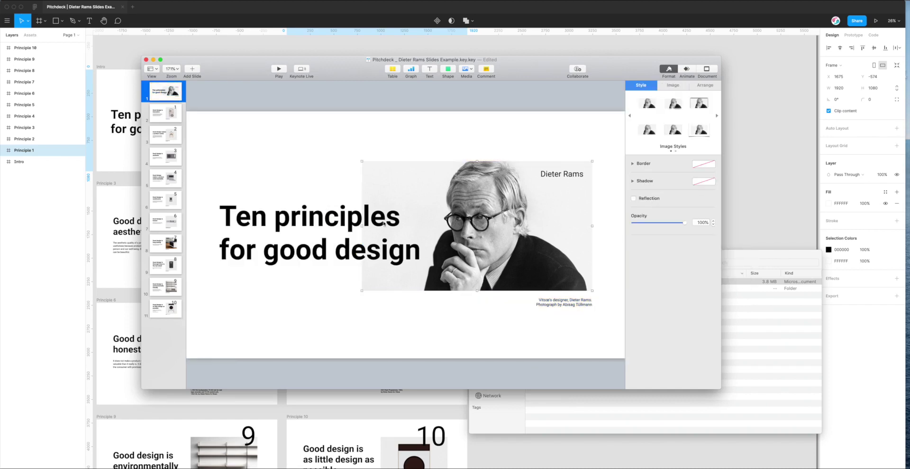
pyautogui.click(370, 208)
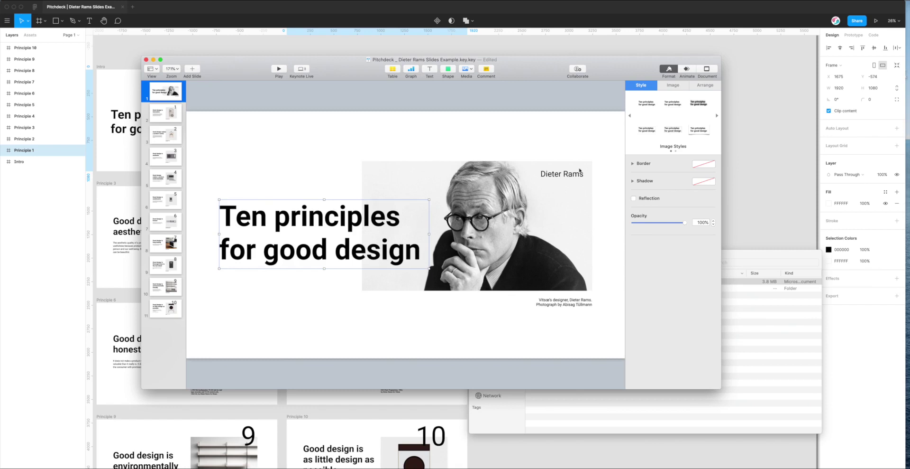
pyautogui.click(498, 101)
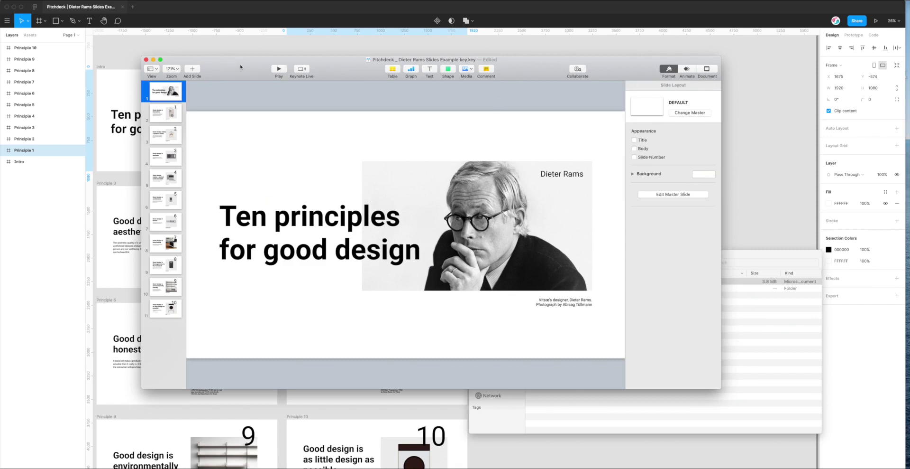
pyautogui.moveTo(240, 67); pyautogui.dragTo(233, 67)
pyautogui.click(171, 0)
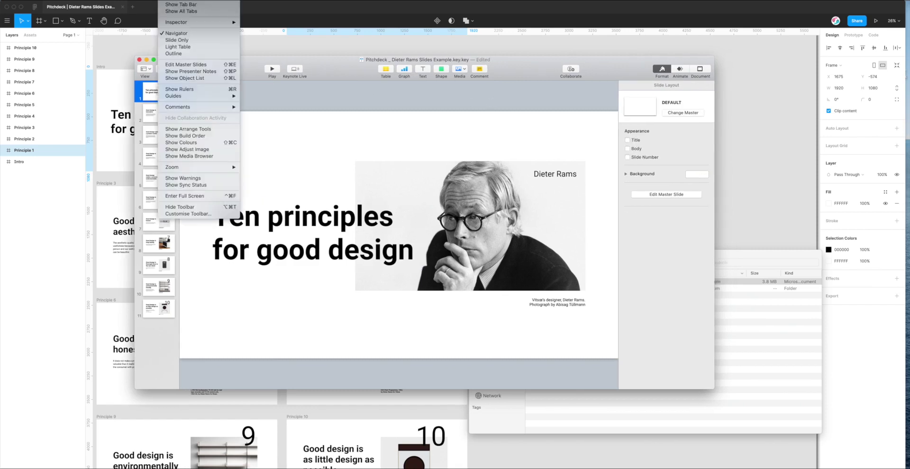
# Show presenter notes and select the intro slide's notes sentence, then deselect it
pyautogui.click(193, 72)
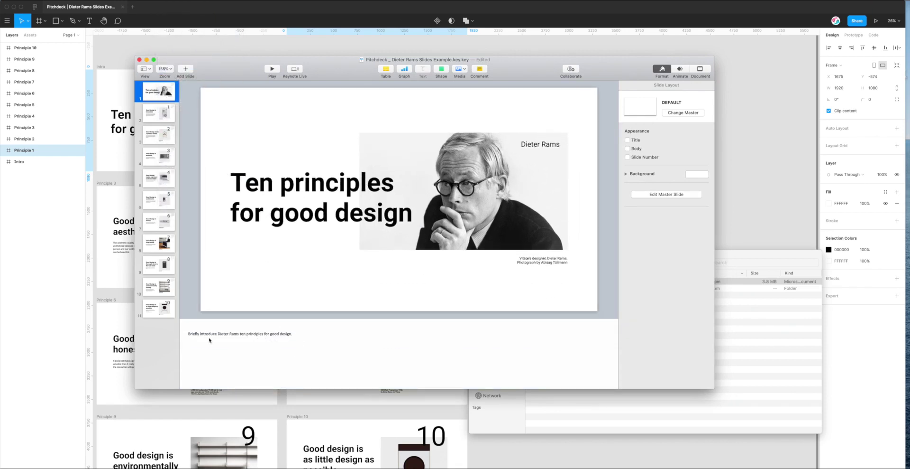
pyautogui.moveTo(203, 335)
pyautogui.mouseDown()
pyautogui.moveTo(308, 335)
pyautogui.moveTo(190, 334)
pyautogui.mouseUp()
pyautogui.click(304, 335)
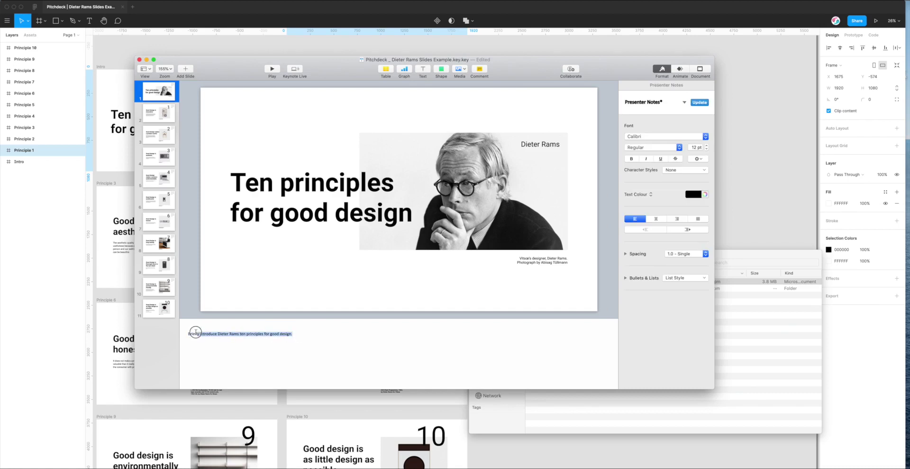
pyautogui.click(190, 333)
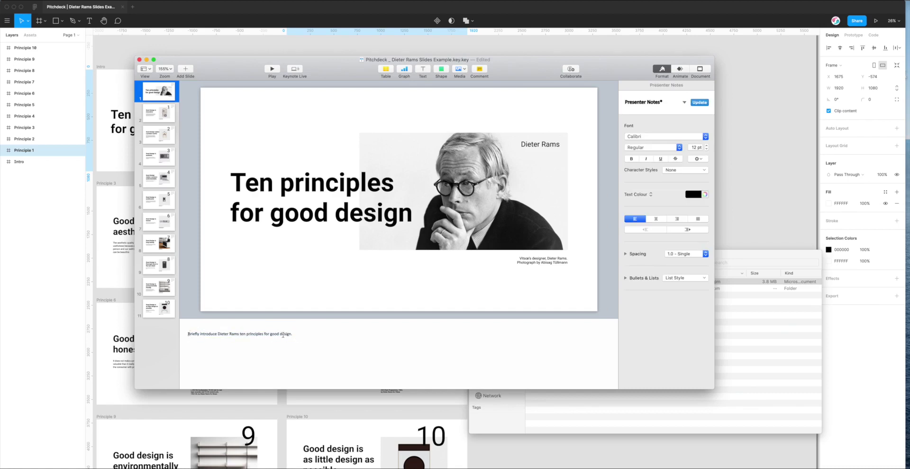
pyautogui.moveTo(298, 334); pyautogui.dragTo(189, 334)
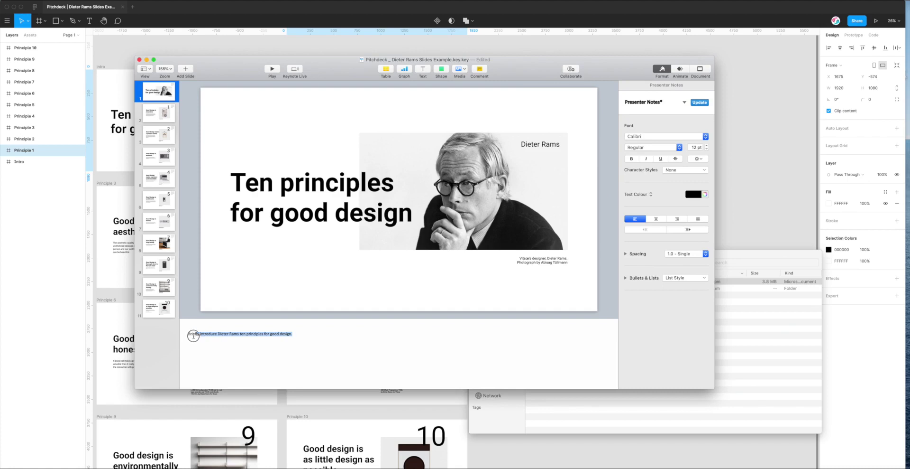
pyautogui.click(188, 333)
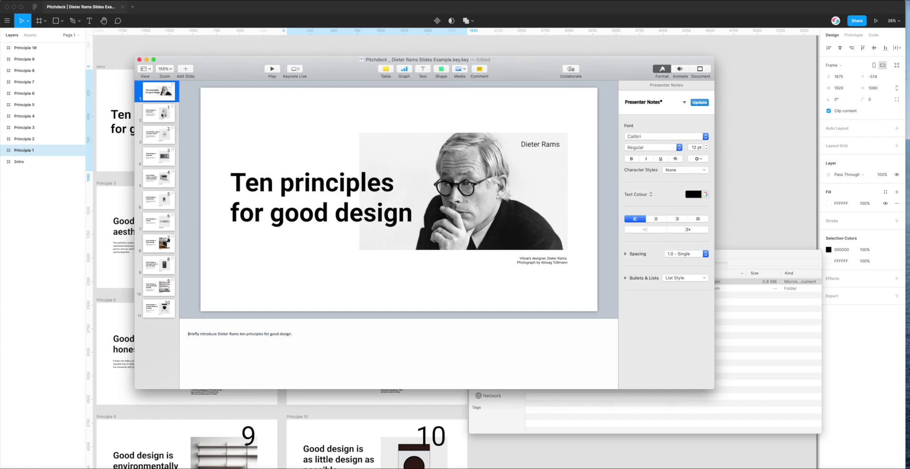
# Delete the word 'affect' from the 'Good design is aesthetic' slide's presenter notes
pyautogui.click(162, 114)
pyautogui.click(162, 135)
pyautogui.click(160, 163)
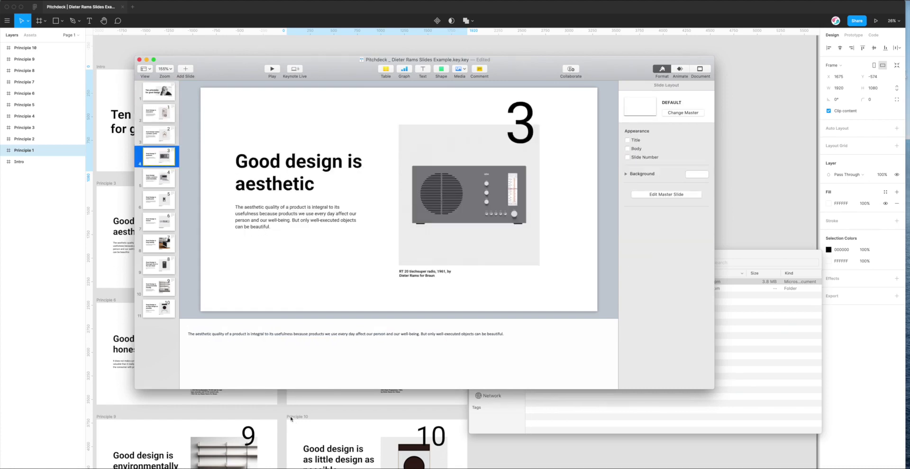
pyautogui.click(388, 334)
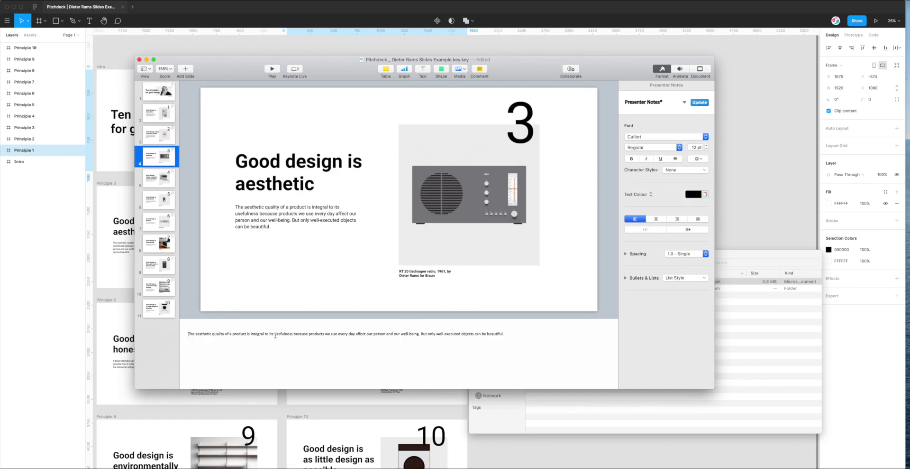
pyautogui.click(505, 333)
pyautogui.moveTo(505, 333); pyautogui.dragTo(362, 334)
pyautogui.click(361, 333)
pyautogui.doubleClick(361, 334)
pyautogui.press('BackSpace')
# Go to the 'makes a product understandable' slide and select its title text box
pyautogui.click(515, 333)
pyautogui.click(162, 179)
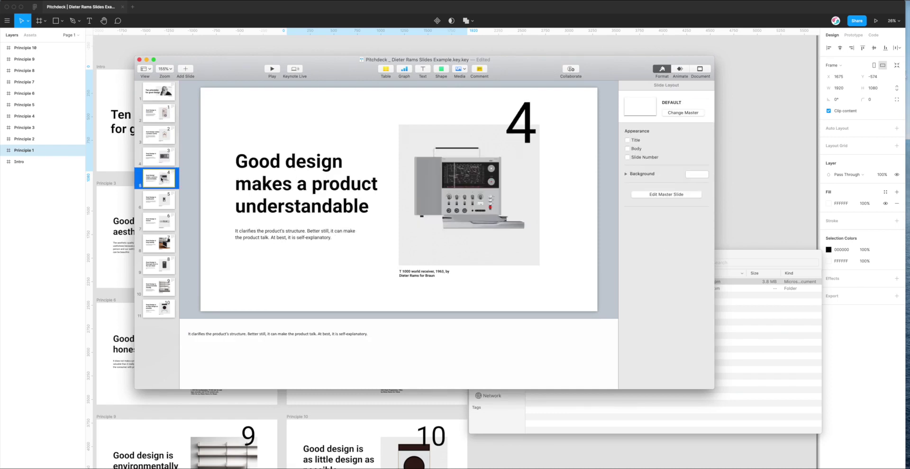
pyautogui.click(318, 161)
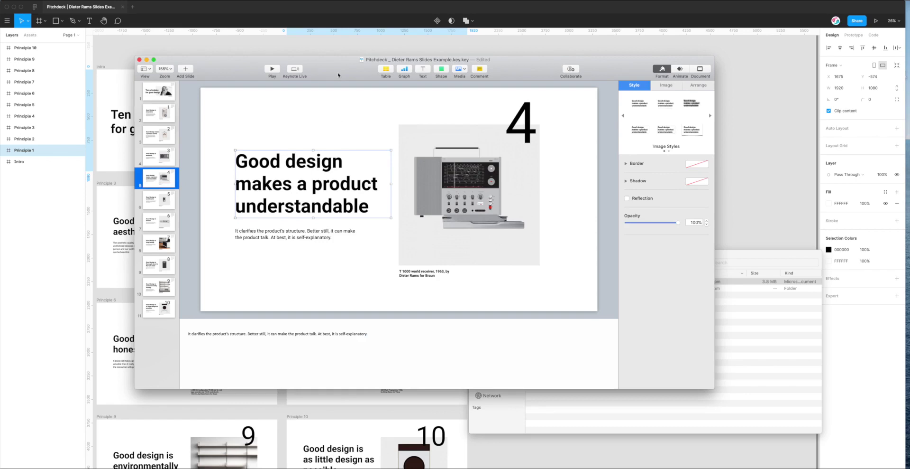
pyautogui.moveTo(338, 74); pyautogui.dragTo(339, 84)
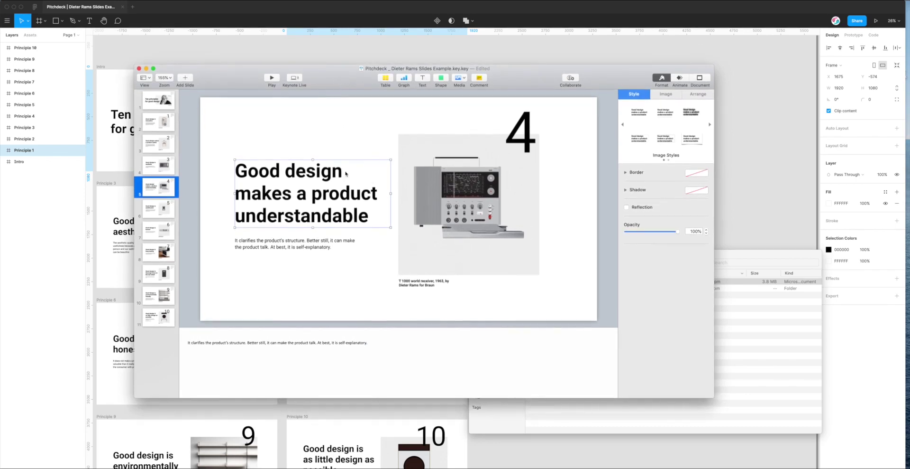
pyautogui.scroll(-1, 325, 175)
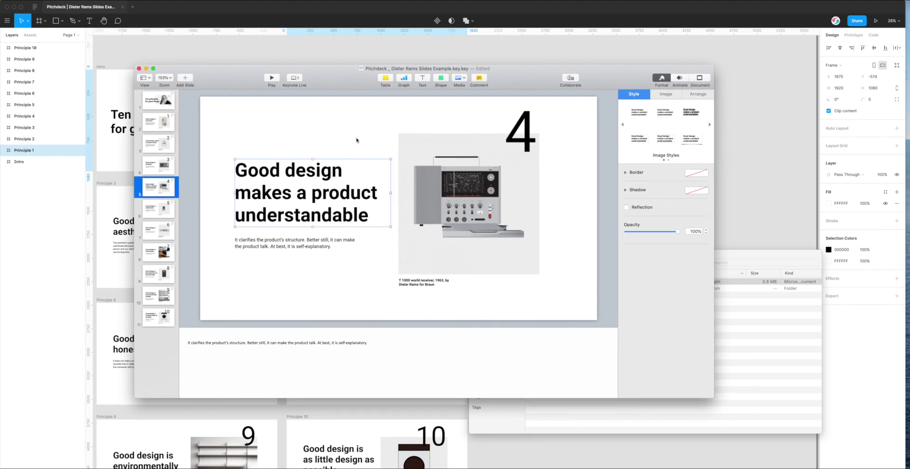
pyautogui.moveTo(342, 83); pyautogui.dragTo(343, 74)
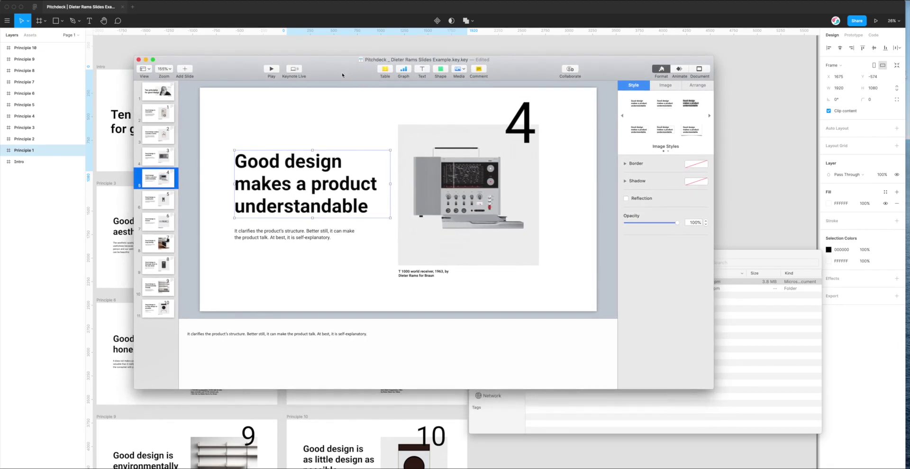
pyautogui.moveTo(342, 72); pyautogui.dragTo(344, 71)
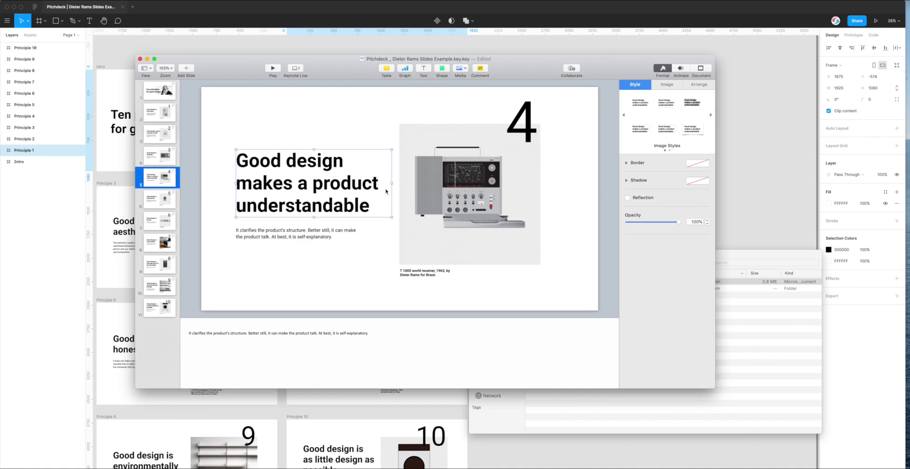
pyautogui.click(294, 233)
pyautogui.click(342, 197)
pyautogui.moveTo(628, 69); pyautogui.dragTo(635, 75)
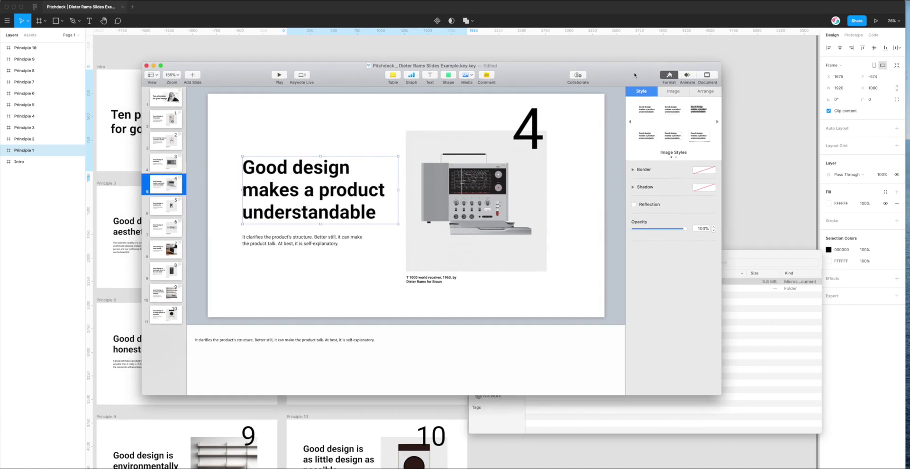
# Give the slide title a Blur build-in effect
pyautogui.click(690, 77)
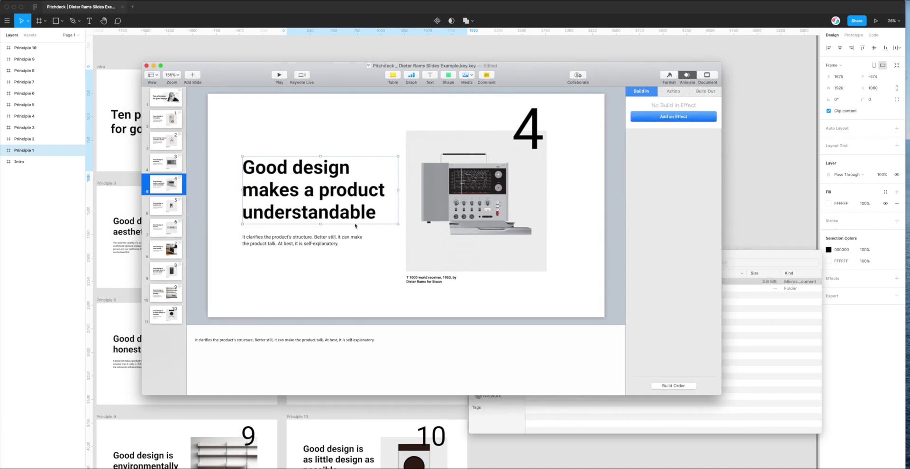
pyautogui.press('Tab')
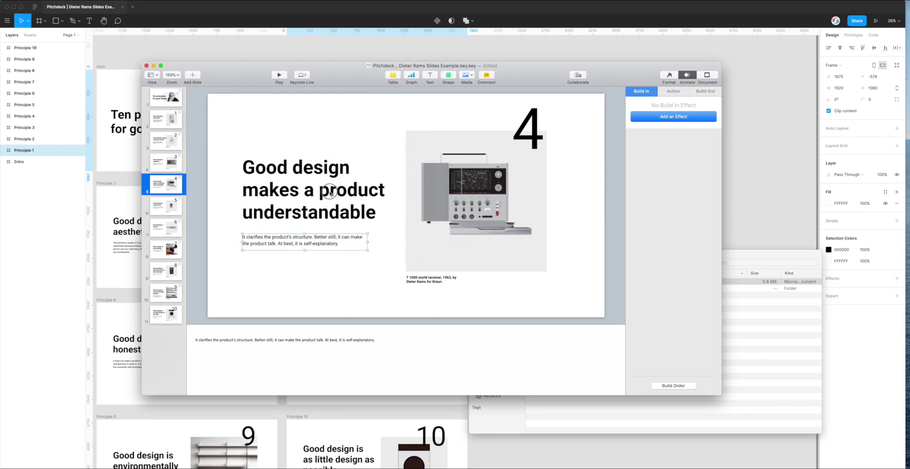
pyautogui.click(331, 192)
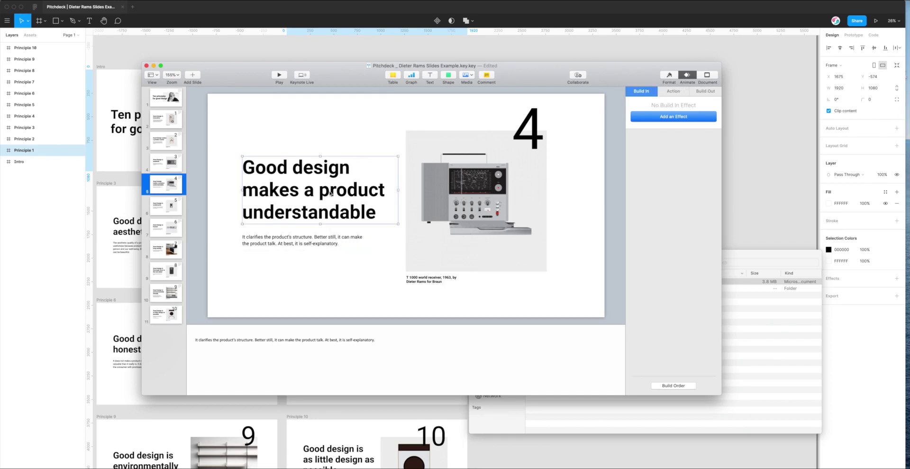
pyautogui.click(665, 118)
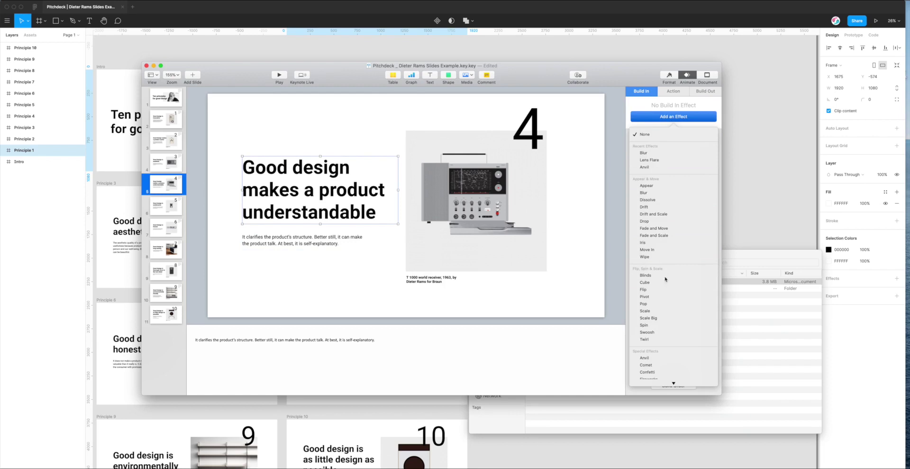
pyautogui.scroll(-1, 657, 150)
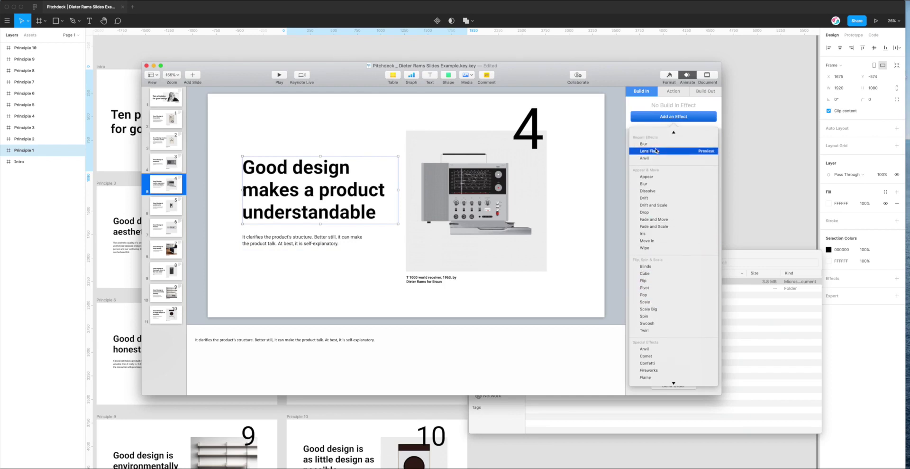
pyautogui.scroll(1, 657, 150)
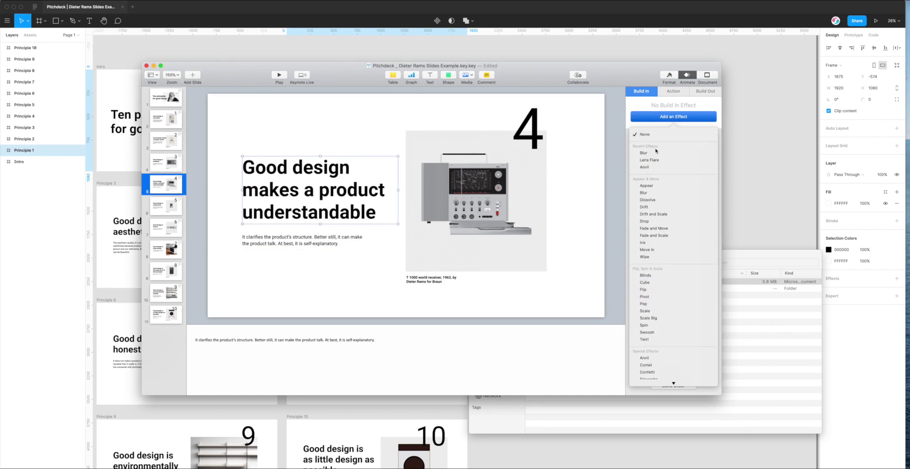
pyautogui.click(644, 193)
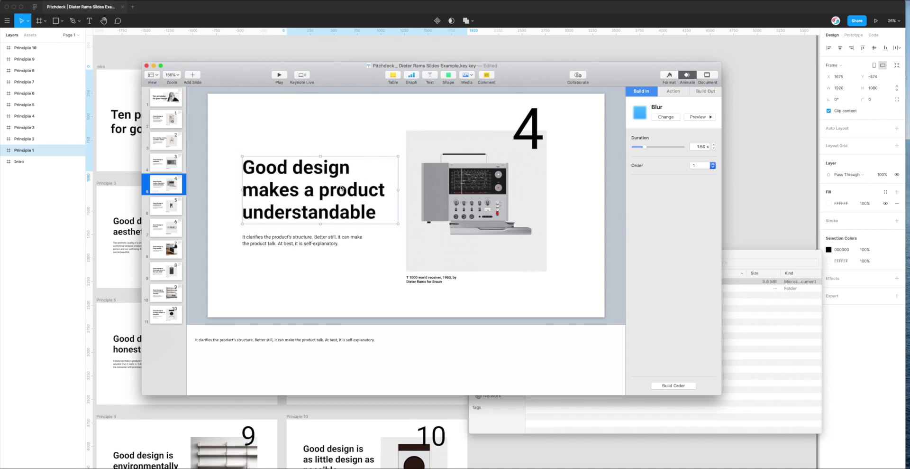
# Try an Anvil build on the radio photo, previewing durations of 6.50 s and 34.00 s
pyautogui.click(476, 201)
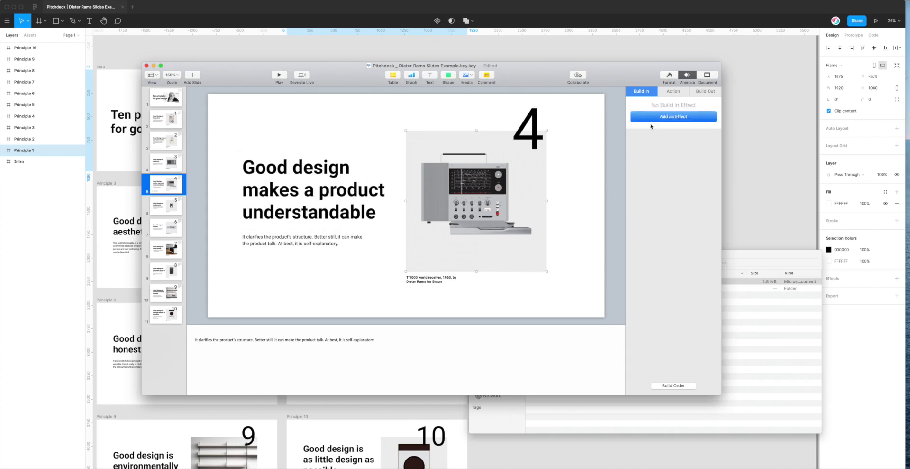
pyautogui.click(652, 121)
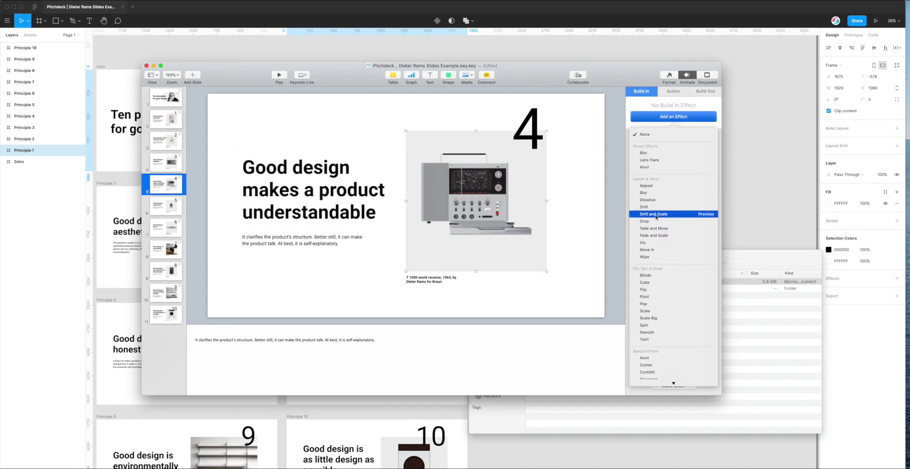
pyautogui.click(647, 167)
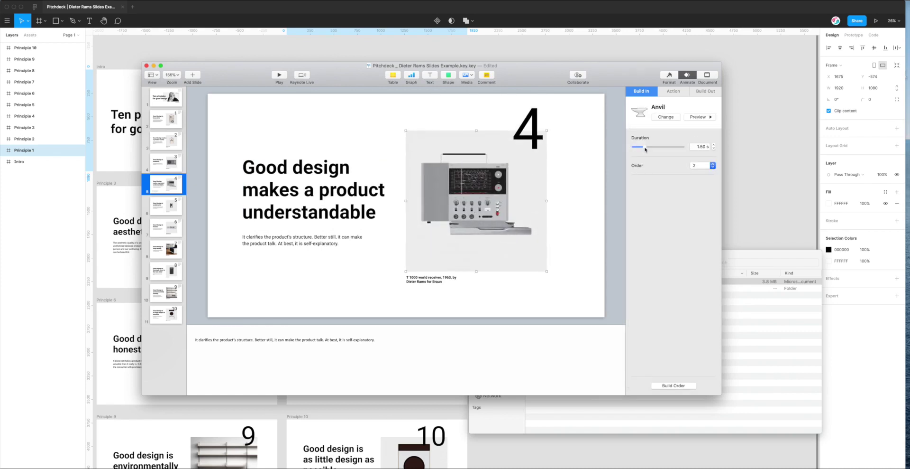
pyautogui.moveTo(645, 147); pyautogui.dragTo(658, 148)
pyautogui.click(699, 117)
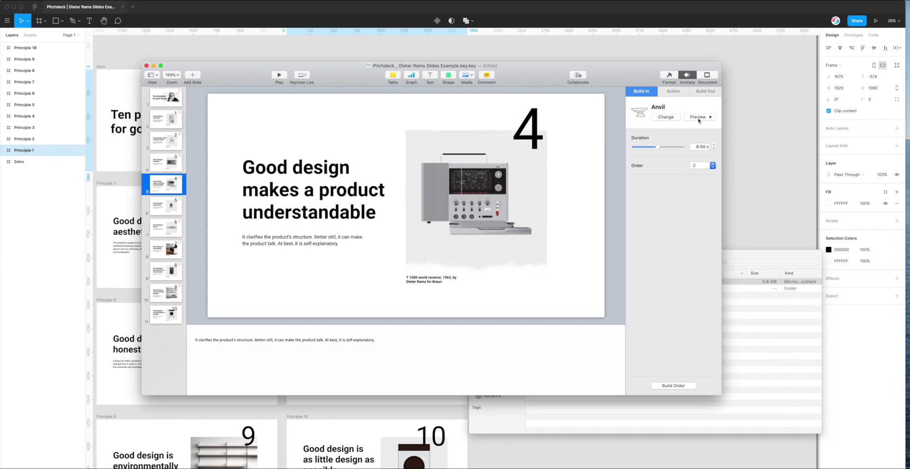
pyautogui.moveTo(658, 148); pyautogui.dragTo(676, 147)
pyautogui.click(701, 117)
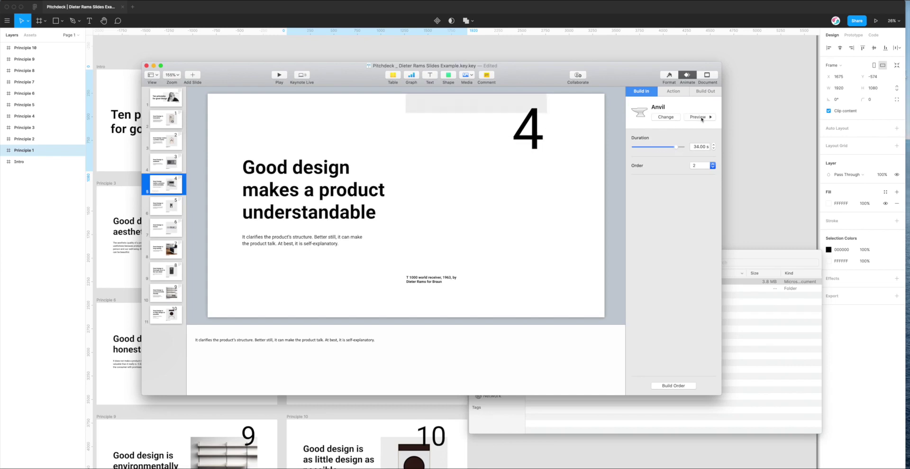
pyautogui.moveTo(675, 147); pyautogui.dragTo(657, 147)
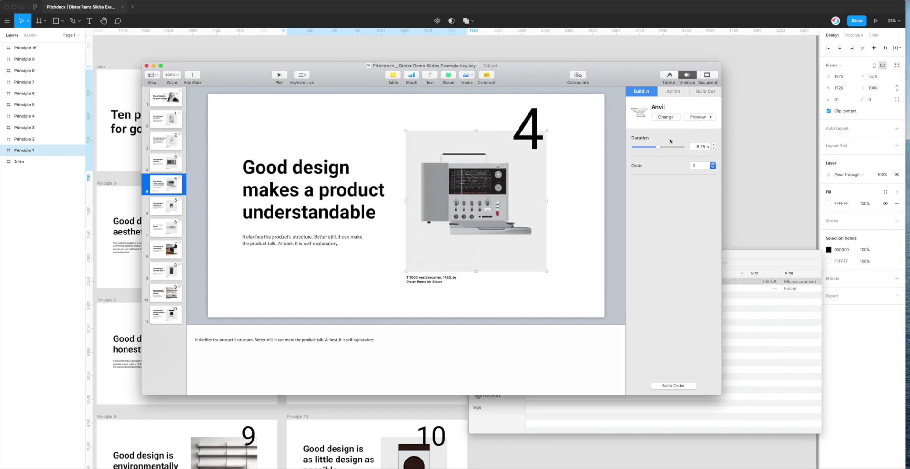
# Switch the photo's build to Lens Flare, then to Drop with a 3.50 s duration
pyautogui.click(673, 117)
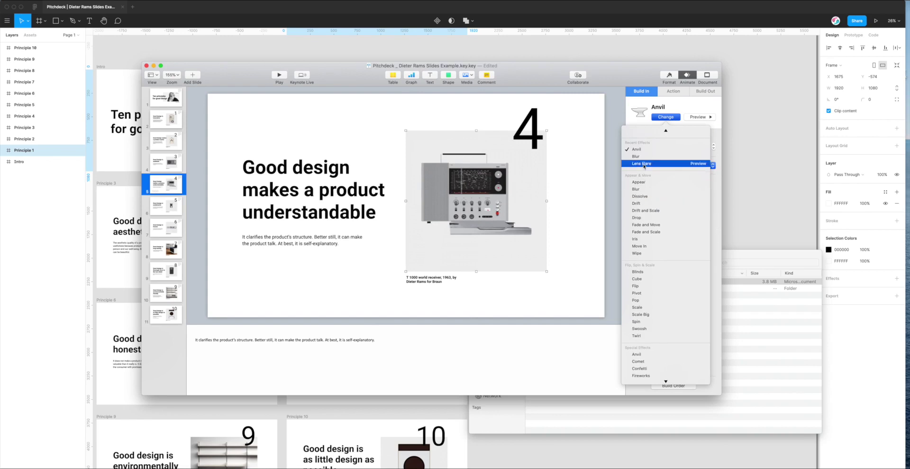
pyautogui.click(688, 164)
pyautogui.click(698, 118)
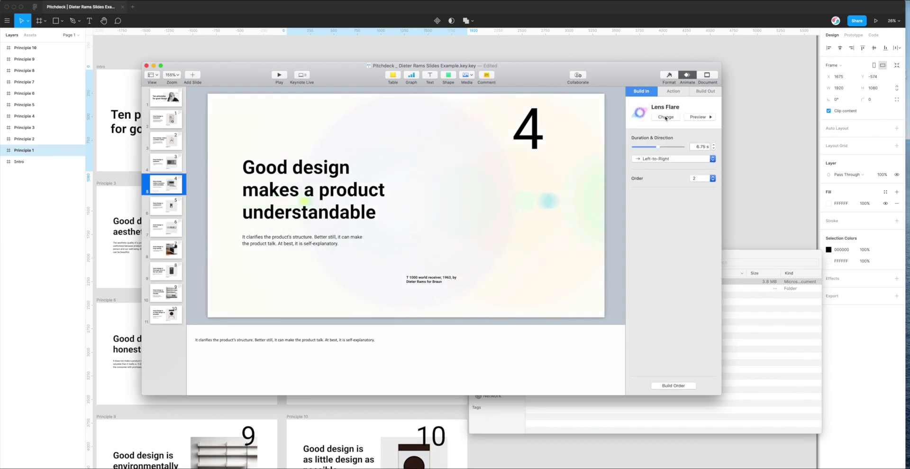
pyautogui.click(657, 148)
pyautogui.moveTo(658, 148); pyautogui.dragTo(651, 147)
pyautogui.click(666, 117)
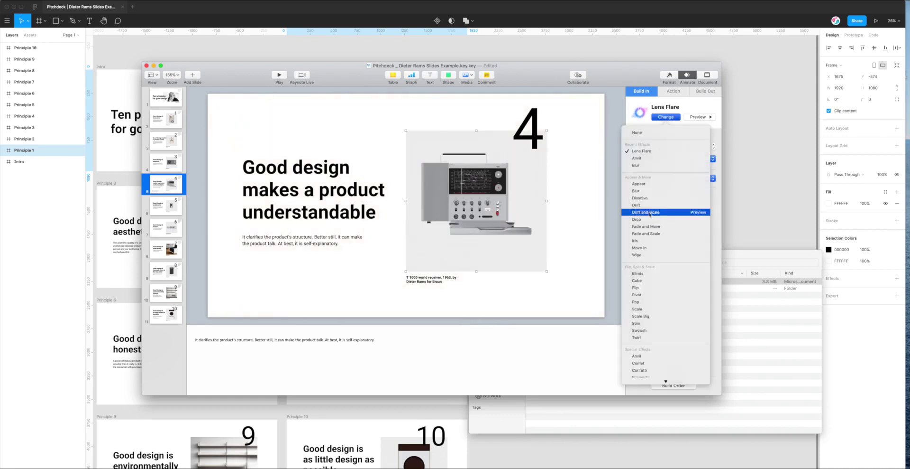
pyautogui.click(663, 214)
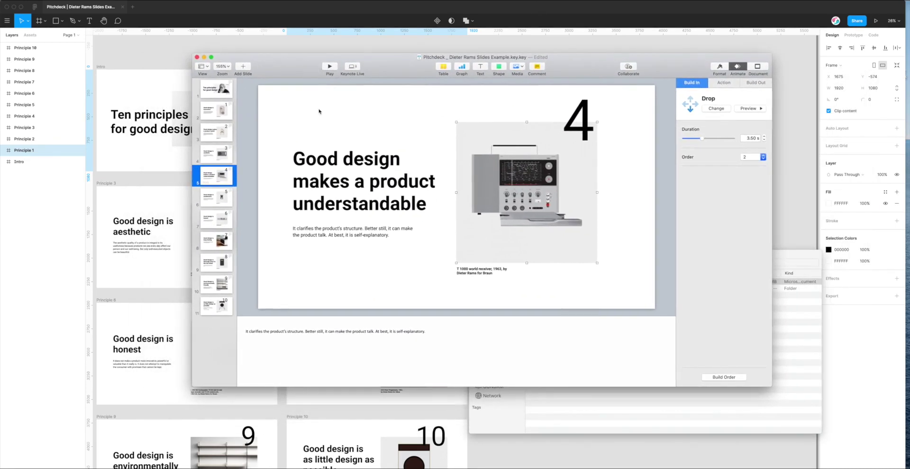
# Check the title and body text builds, then shrink the body text box
pyautogui.click(379, 204)
pyautogui.click(377, 235)
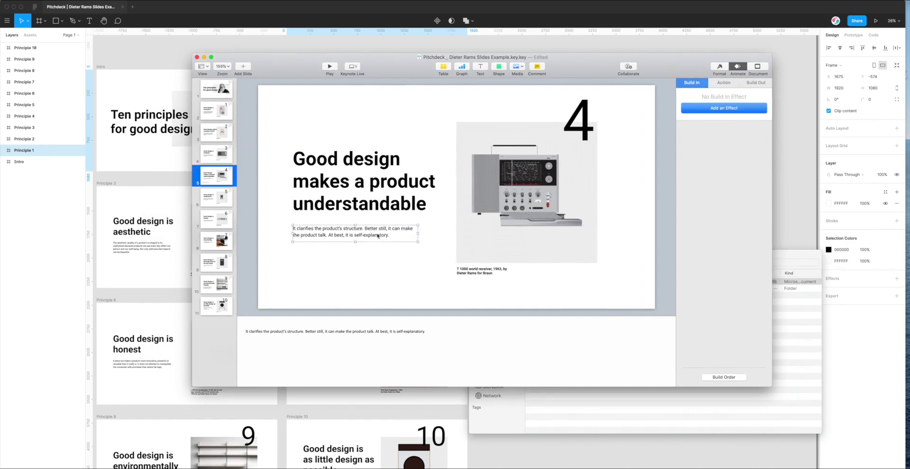
pyautogui.keyDown('shift'); pyautogui.click(430, 201); pyautogui.keyUp('shift')
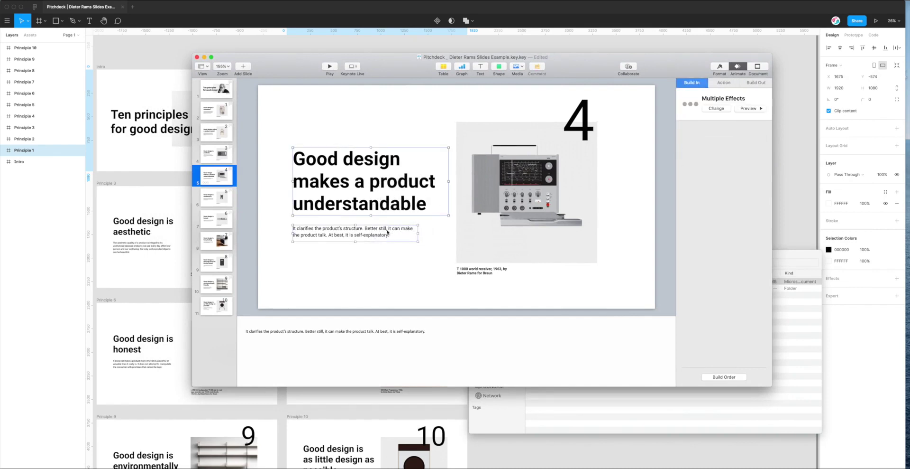
pyautogui.click(383, 254)
pyautogui.click(379, 236)
pyautogui.moveTo(457, 249); pyautogui.dragTo(418, 241)
pyautogui.click(386, 256)
# Browse neighbouring slides, return to the product understandable slide, and move the Keynote window aside
pyautogui.click(216, 219)
pyautogui.click(216, 197)
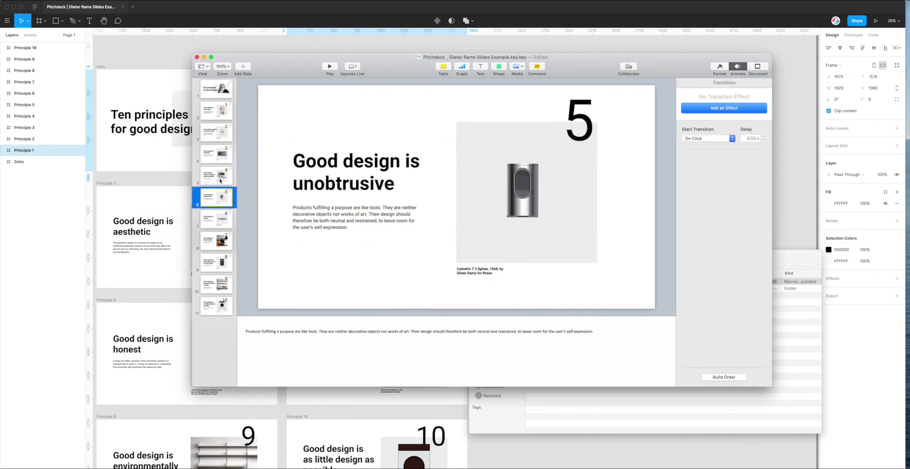
pyautogui.click(220, 180)
pyautogui.moveTo(338, 70); pyautogui.dragTo(319, 76)
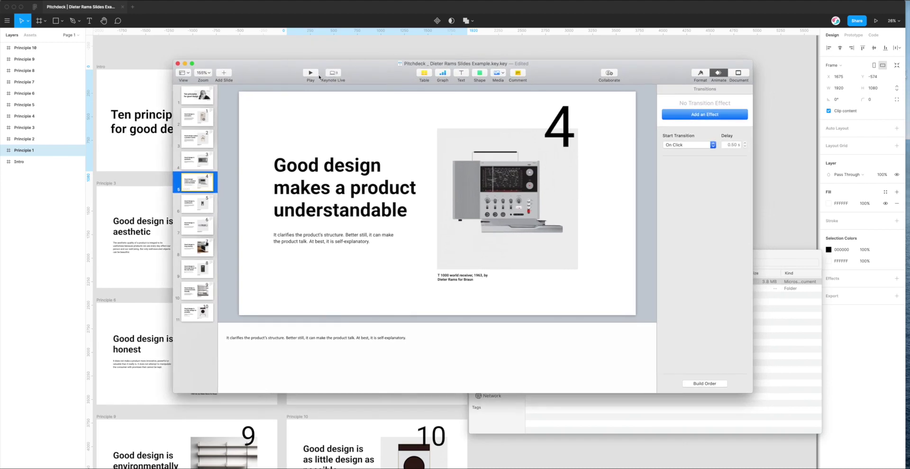
pyautogui.moveTo(382, 74); pyautogui.dragTo(388, 76)
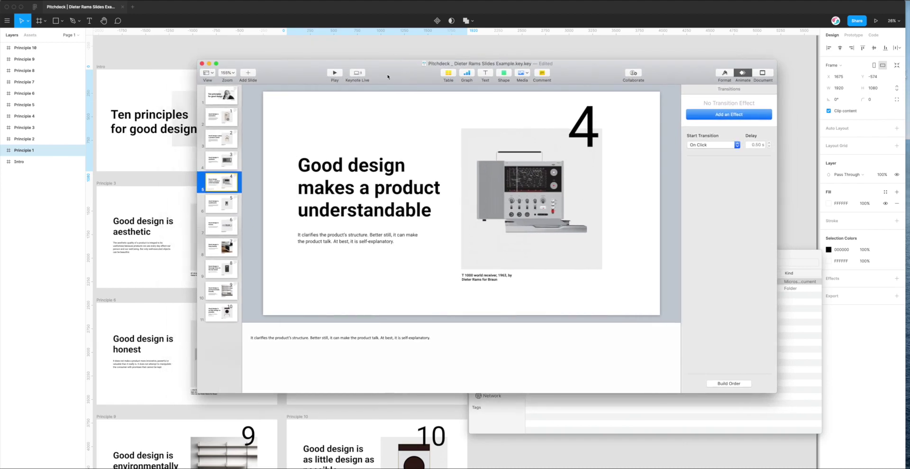
pyautogui.moveTo(230, 74); pyautogui.dragTo(277, 82)
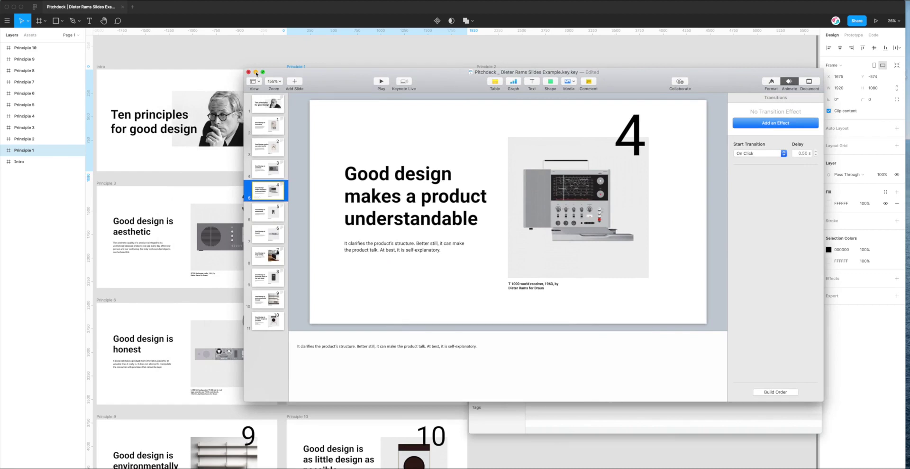
pyautogui.moveTo(256, 73); pyautogui.dragTo(262, 85)
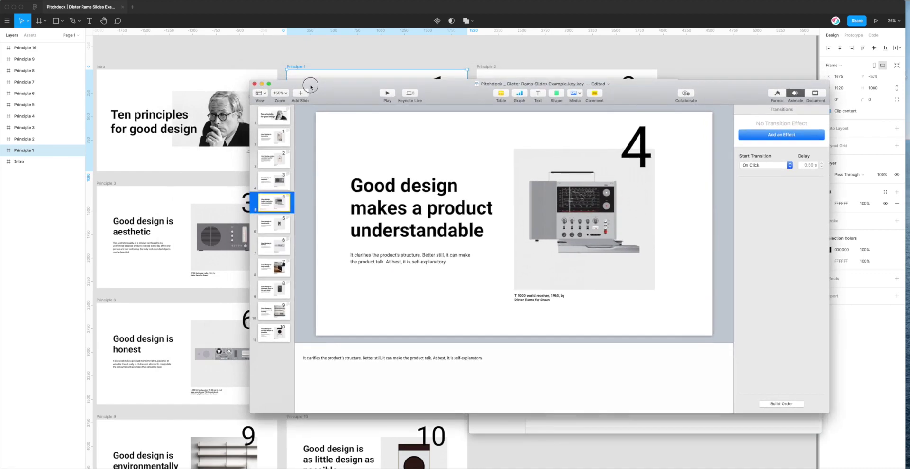
# Minimize Keynote and close the Pitchdeck export window in Figma
pyautogui.click(262, 86)
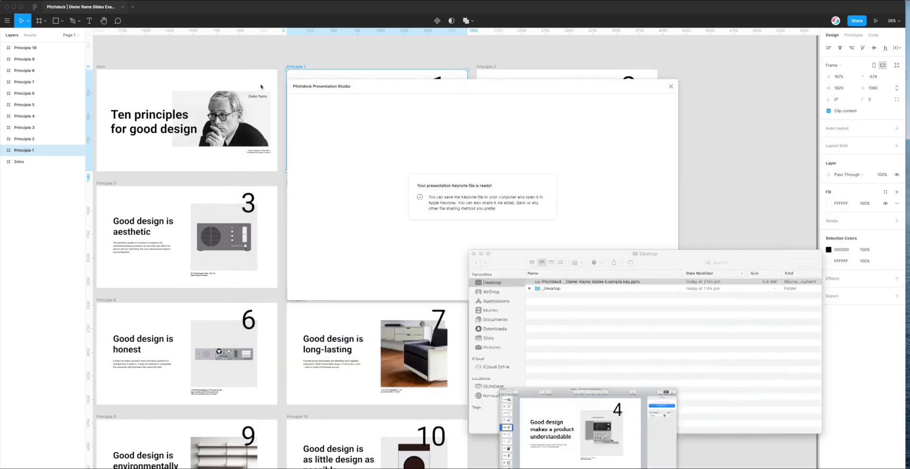
pyautogui.click(492, 204)
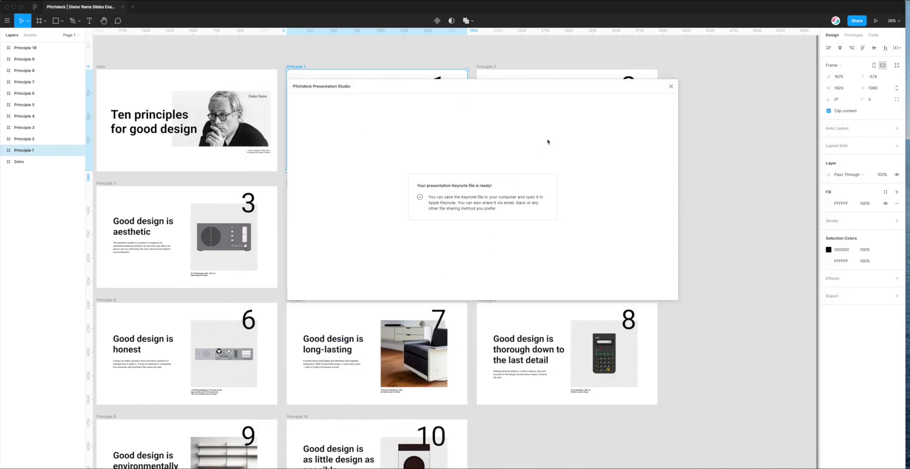
pyautogui.moveTo(558, 90); pyautogui.dragTo(569, 96)
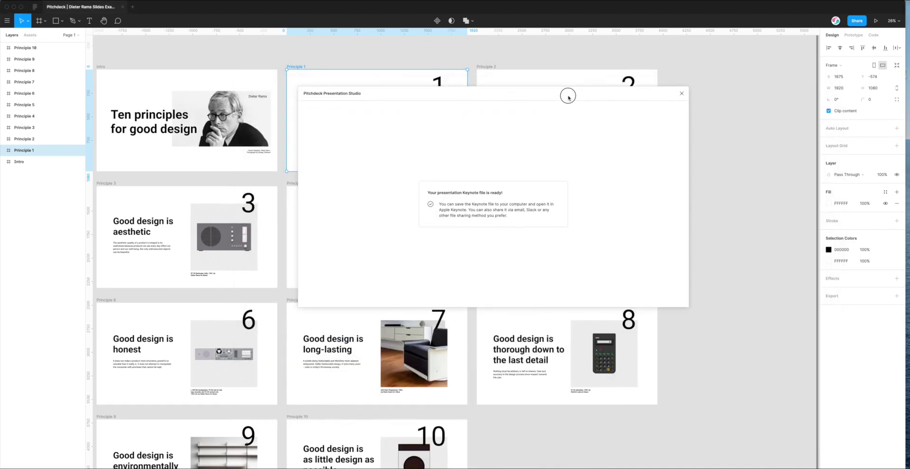
pyautogui.click(682, 94)
# Deselect the Principle 1 frame and scroll around the canvas of Dieter Rams slides
pyautogui.hscroll(-1, 330, 189)
pyautogui.click(296, 168)
pyautogui.scroll(2, 296, 168)
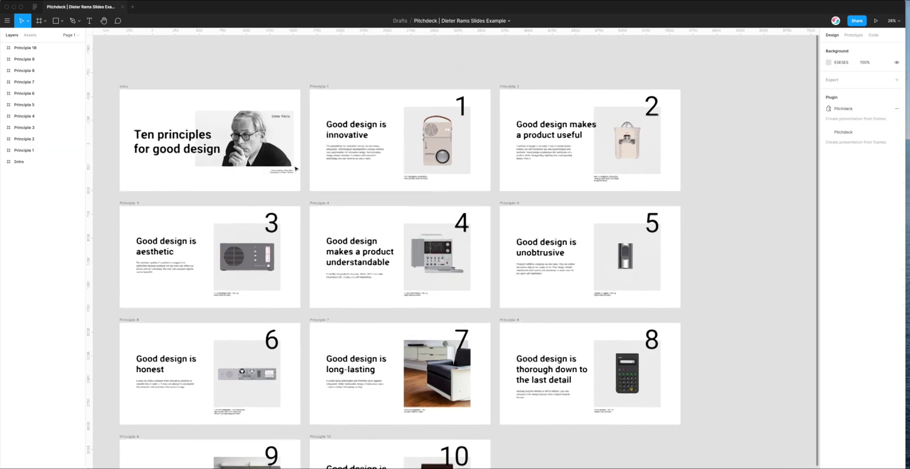
pyautogui.scroll(-2, 296, 168)
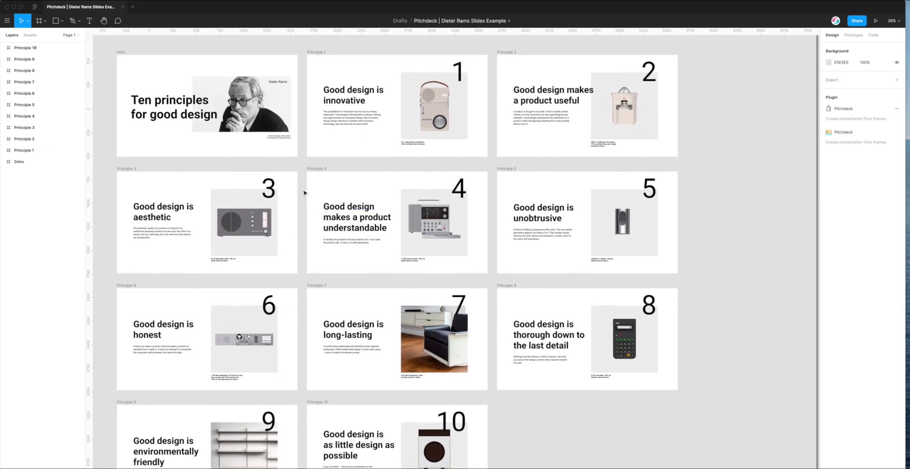
pyautogui.scroll(1, 305, 193)
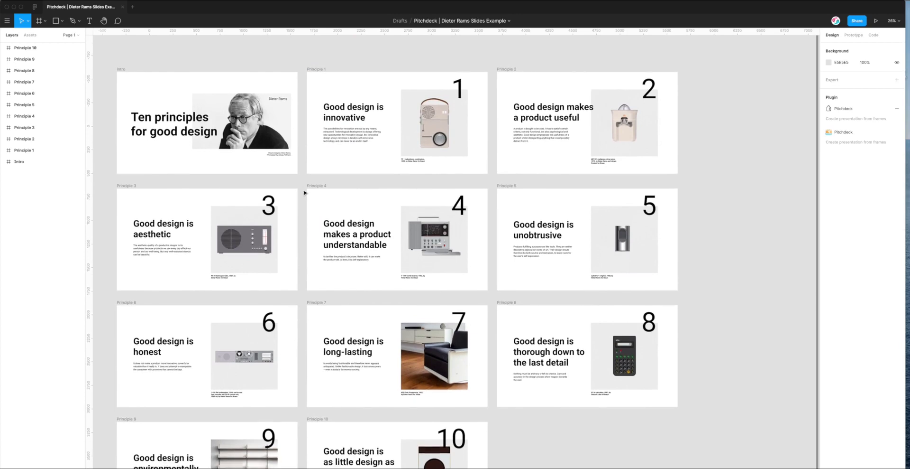
pyautogui.scroll(1, 304, 193)
pyautogui.scroll(-2, 304, 192)
pyautogui.scroll(-1, 303, 192)
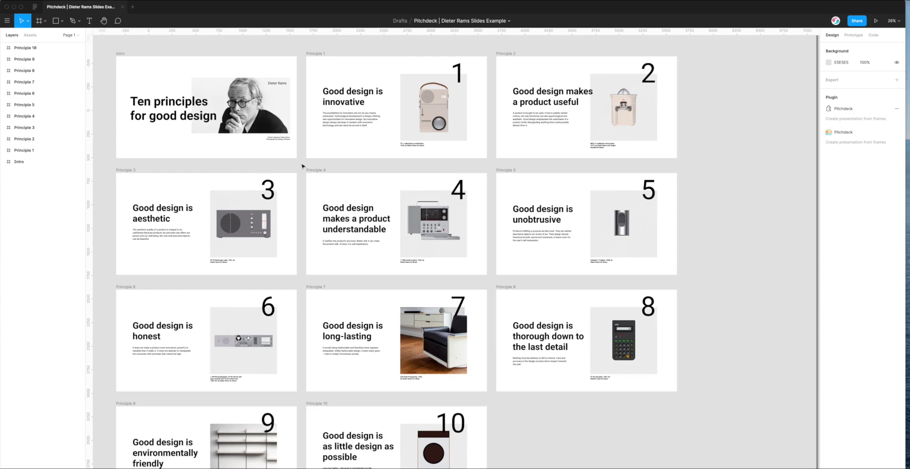
pyautogui.scroll(-1, 302, 165)
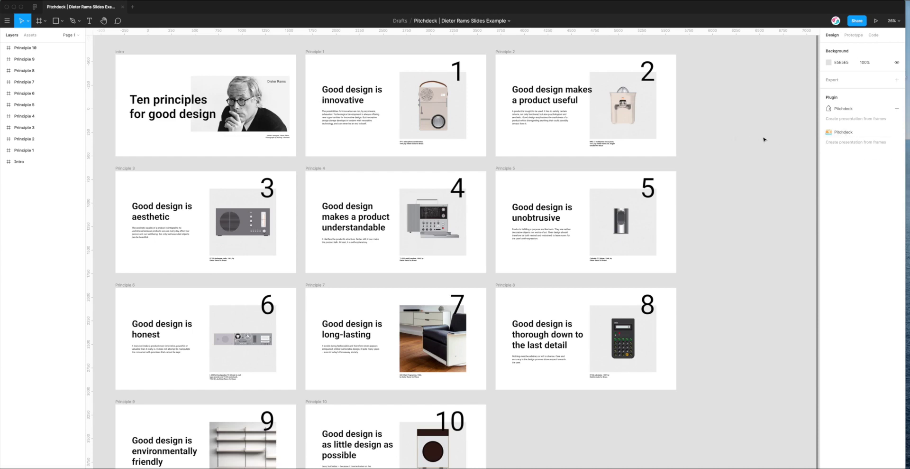
# Launch Pitchdeck Presentation Studio from the canvas menu's Plugins list and scroll through the deck
pyautogui.rightClick(493, 160)
pyautogui.moveTo(506, 183)
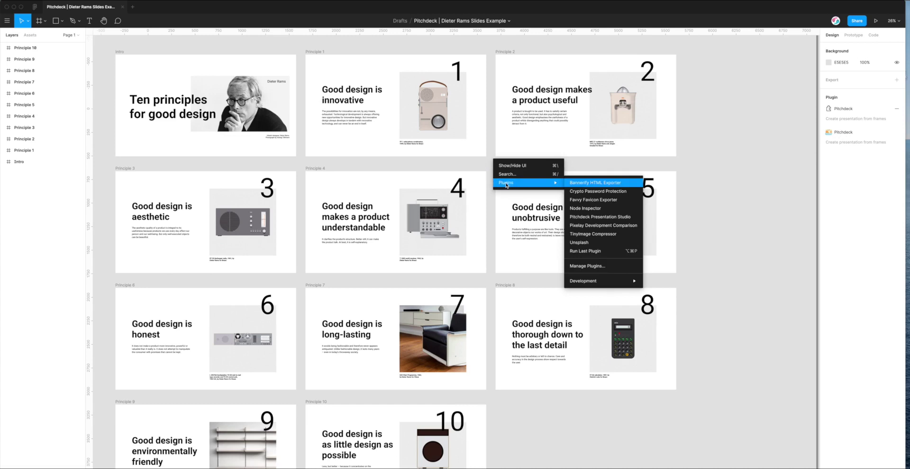
pyautogui.click(588, 217)
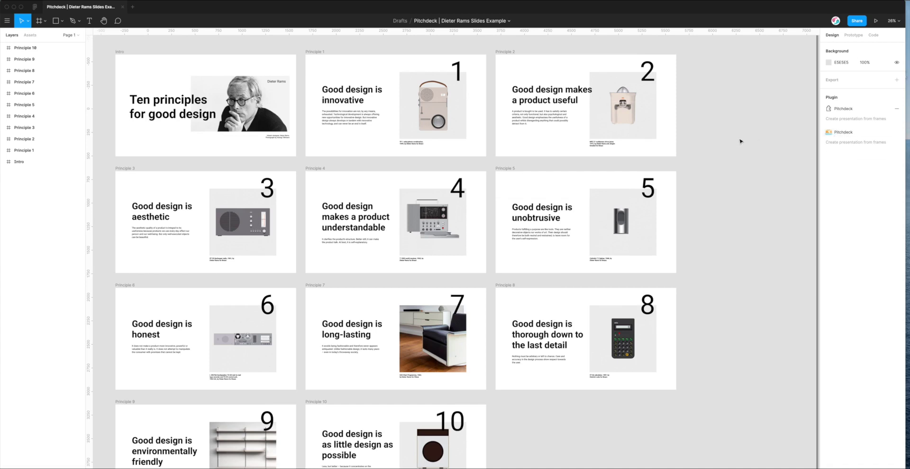
pyautogui.scroll(1, 742, 140)
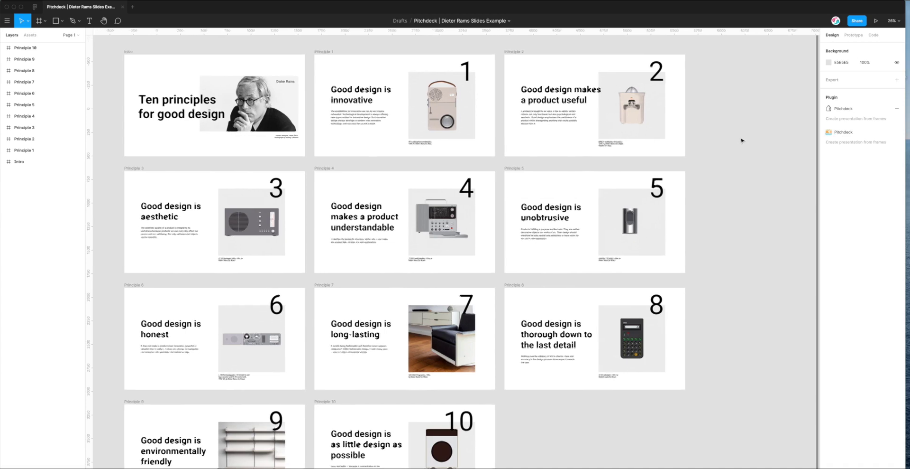
pyautogui.scroll(1, 742, 141)
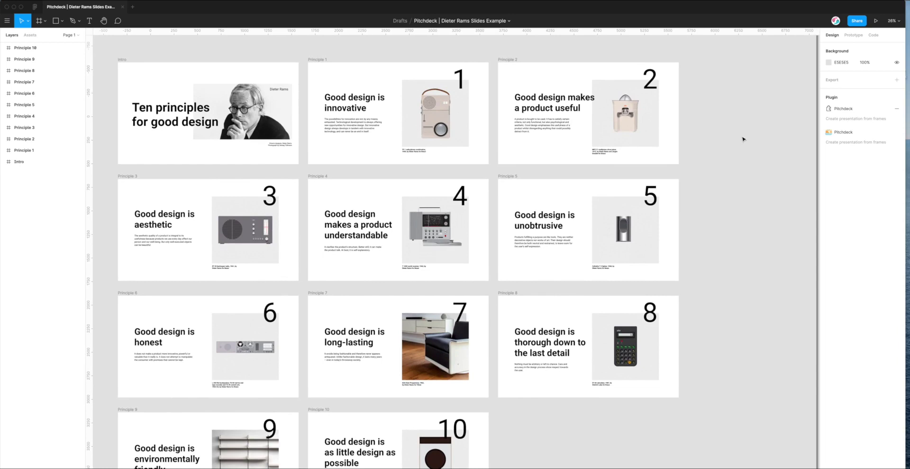
pyautogui.scroll(-1, 721, 139)
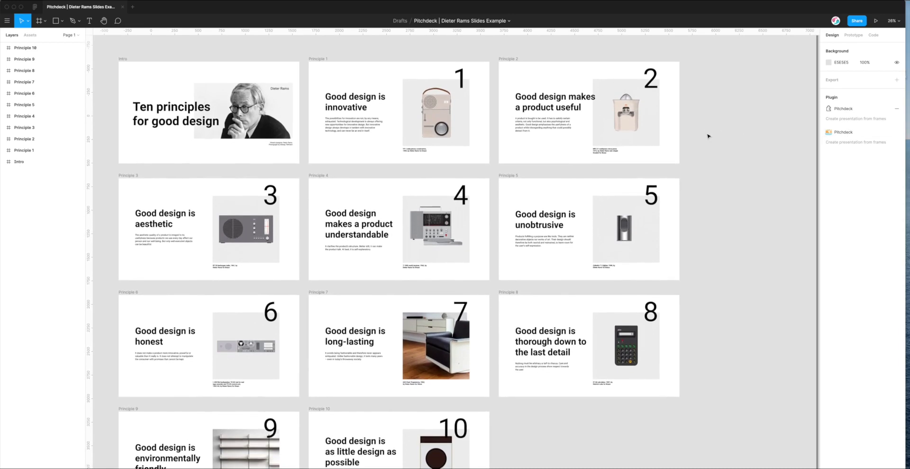
pyautogui.scroll(-2, 707, 135)
pyautogui.scroll(1, 708, 136)
pyautogui.scroll(-1, 709, 136)
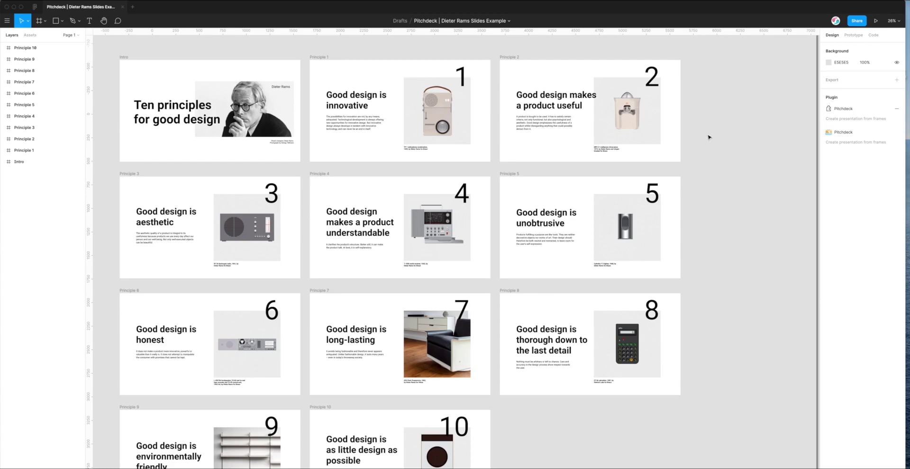
pyautogui.scroll(1, 710, 137)
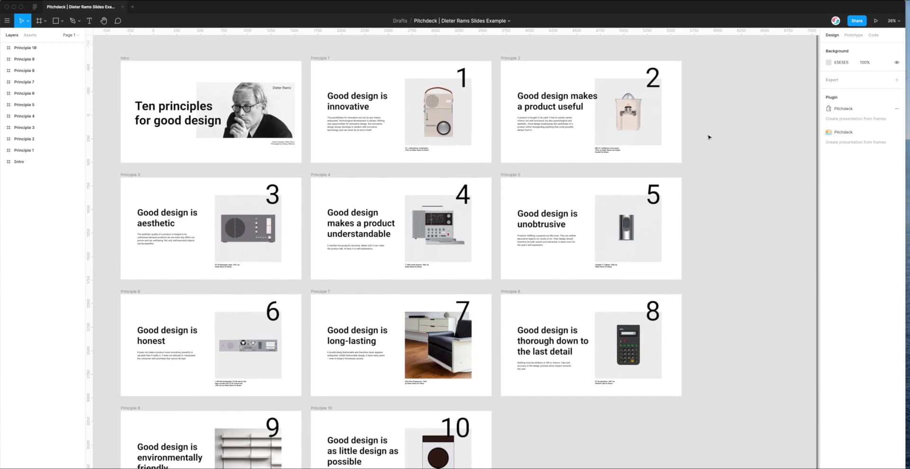
pyautogui.hscroll(1, 710, 137)
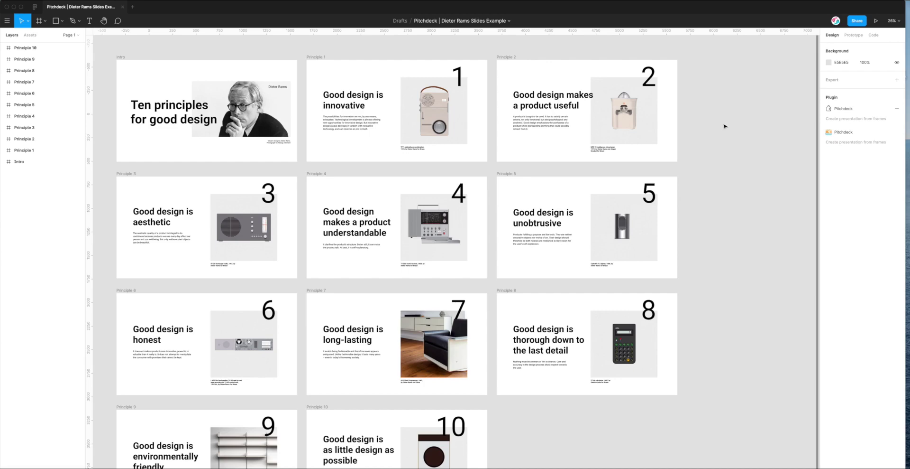
pyautogui.hscroll(-1, 730, 112)
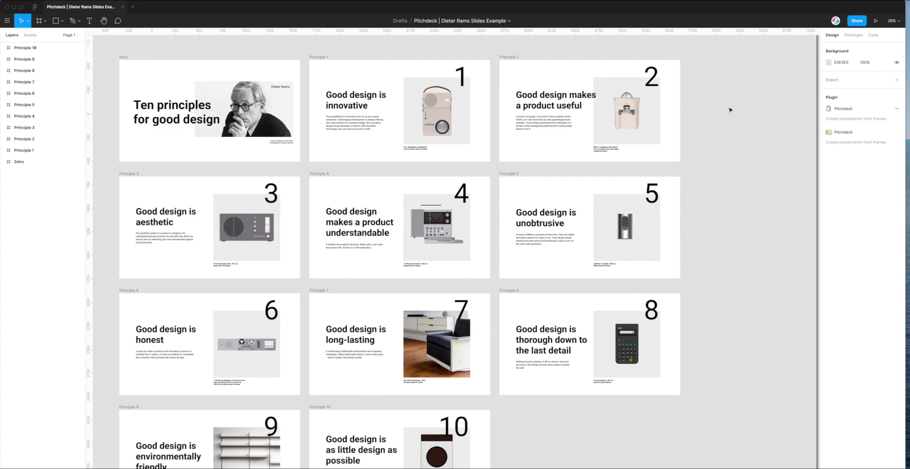